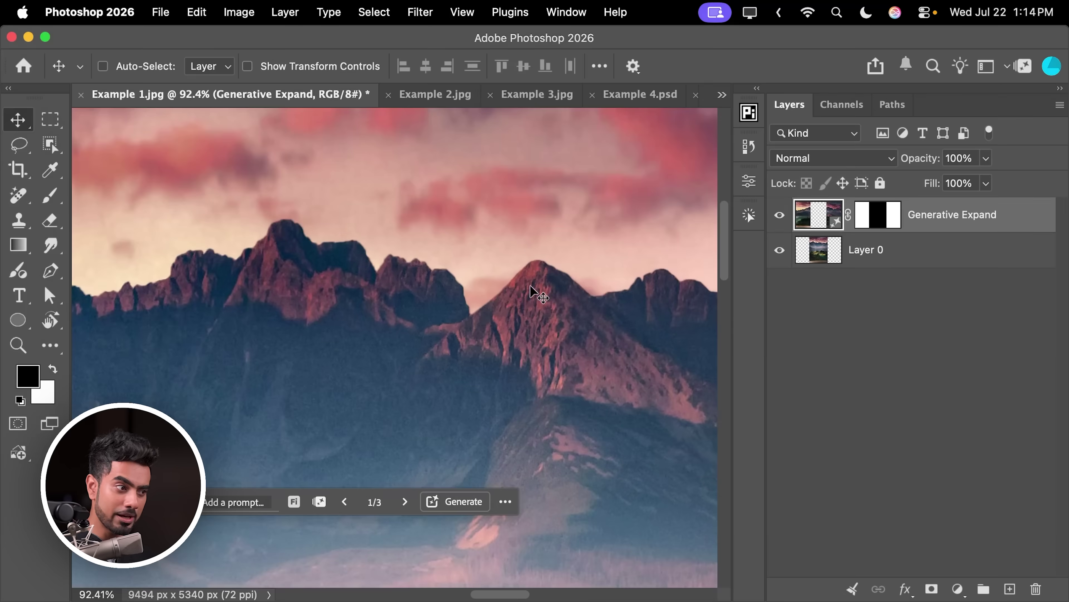
Zoom in on the mountain ridges at several spots to inspect the detail quality of the Generative Expand layer against the original photo.
drag(534, 287, 496, 294)
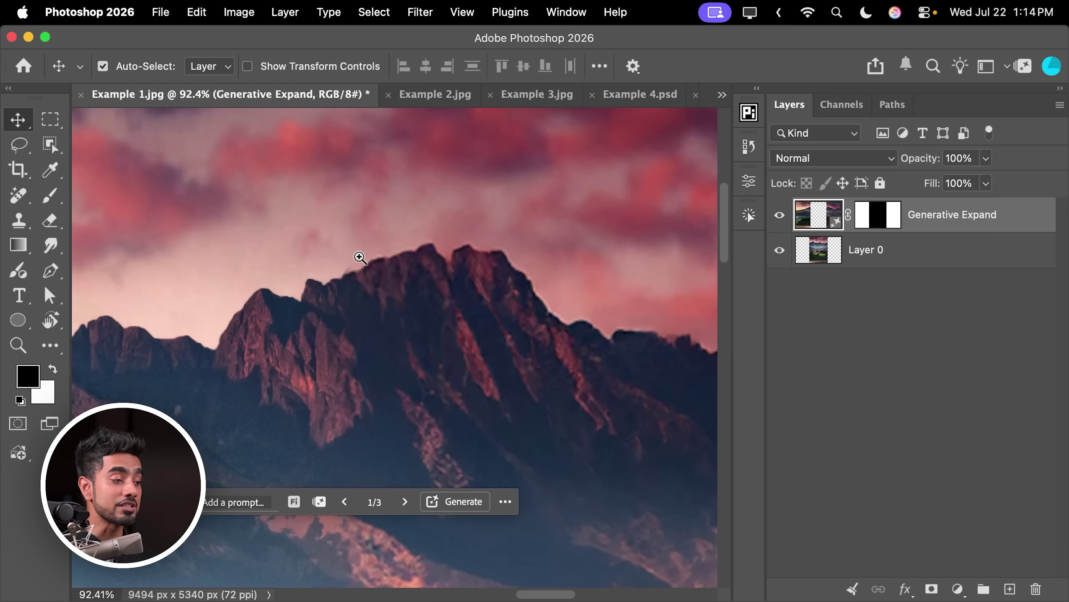
drag(358, 255, 423, 264)
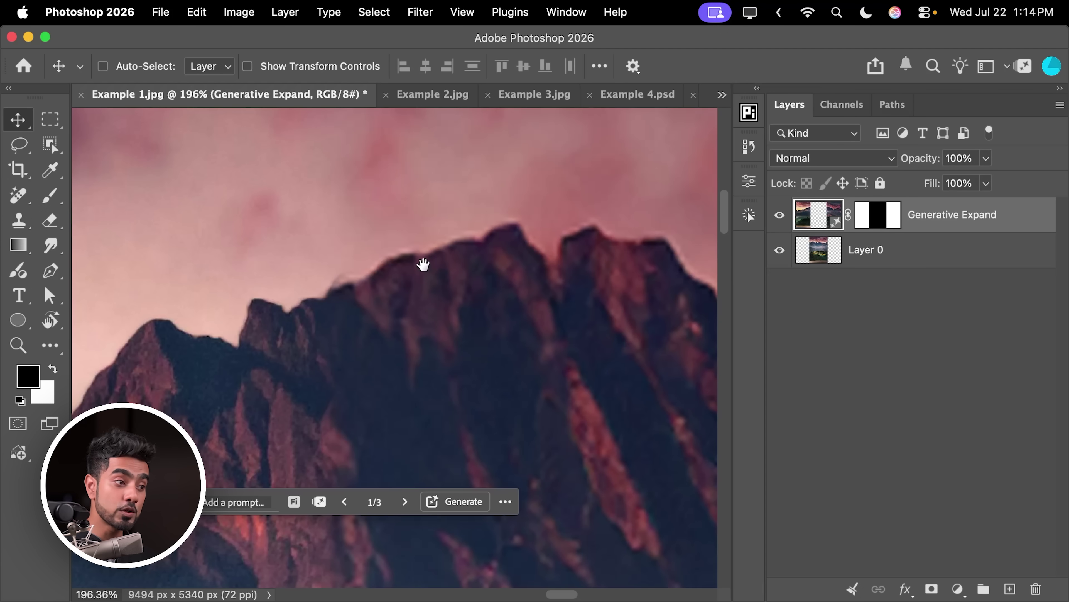
drag(457, 295, 317, 358)
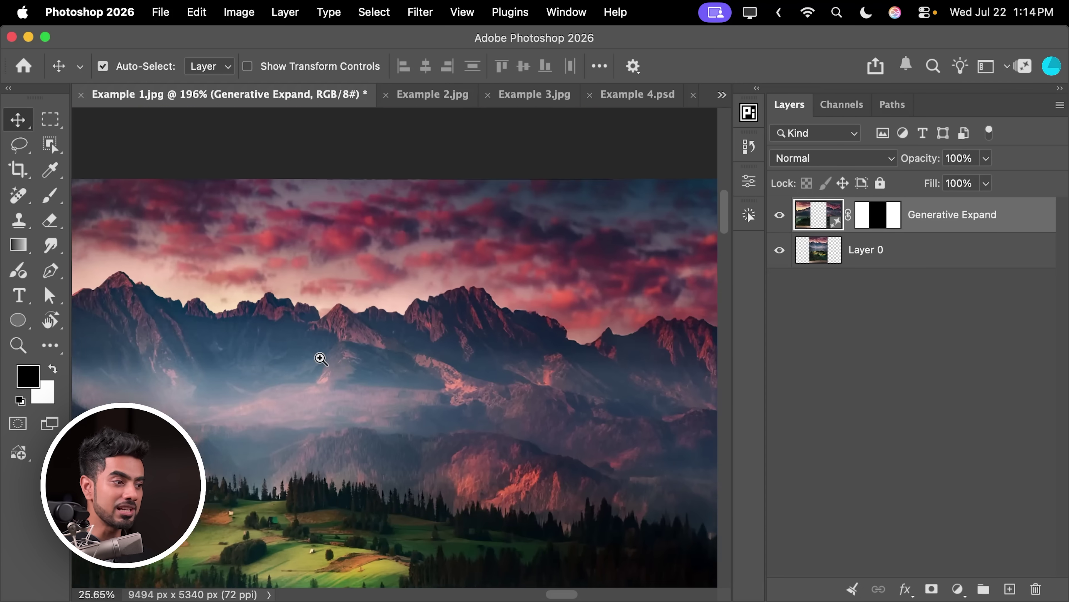
drag(367, 266, 448, 311)
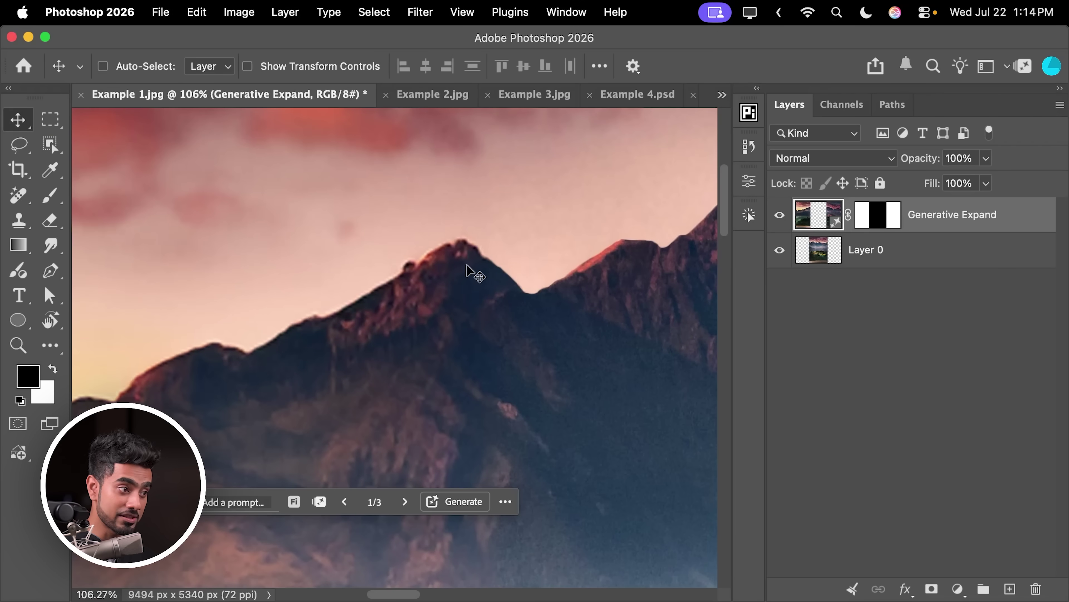
drag(470, 270, 531, 252)
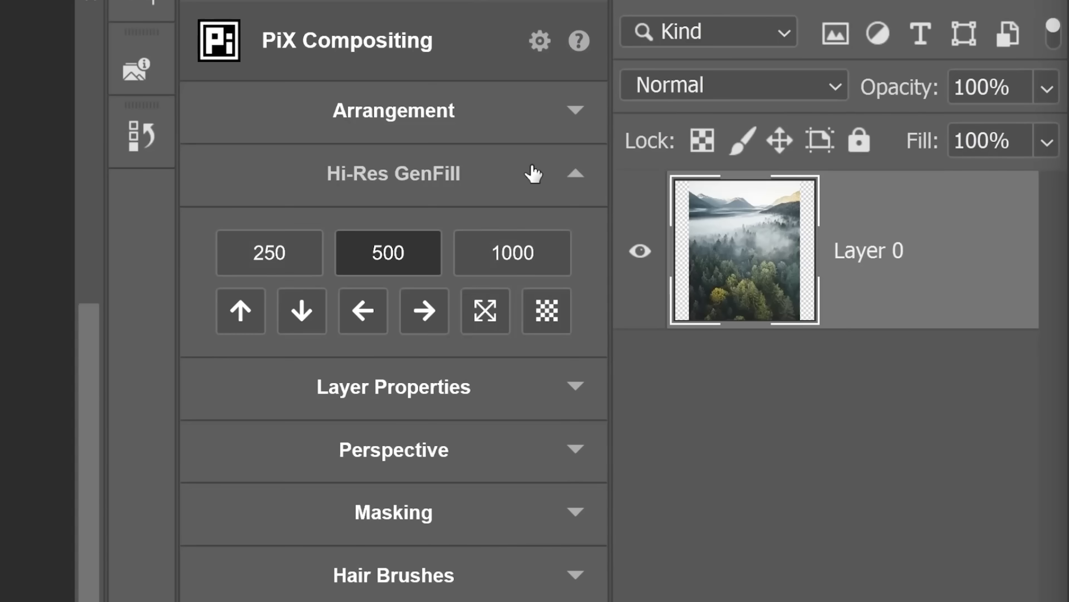
click(546, 328)
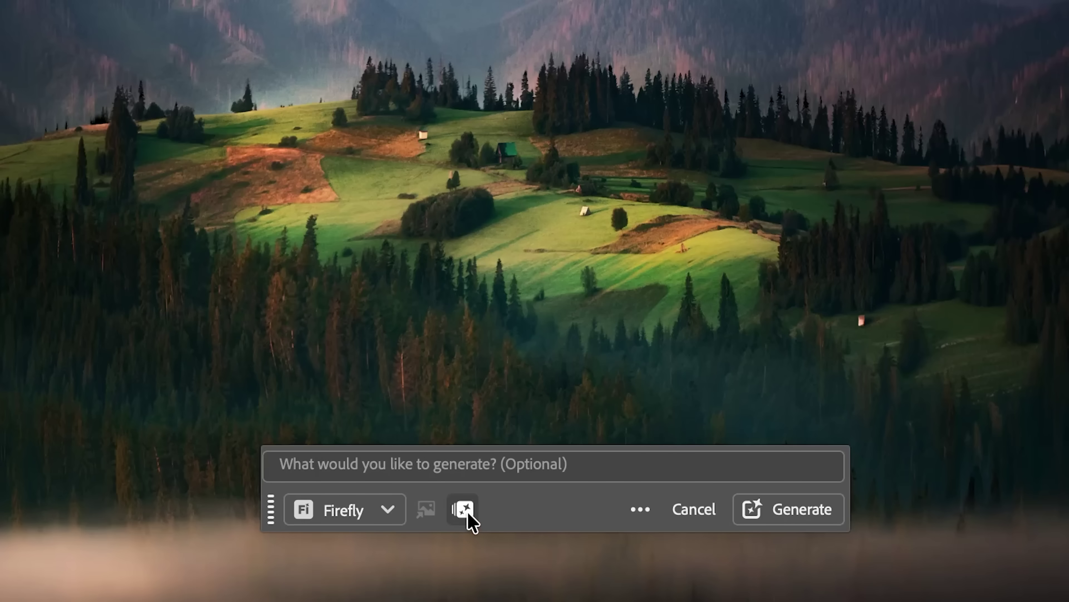
click(463, 509)
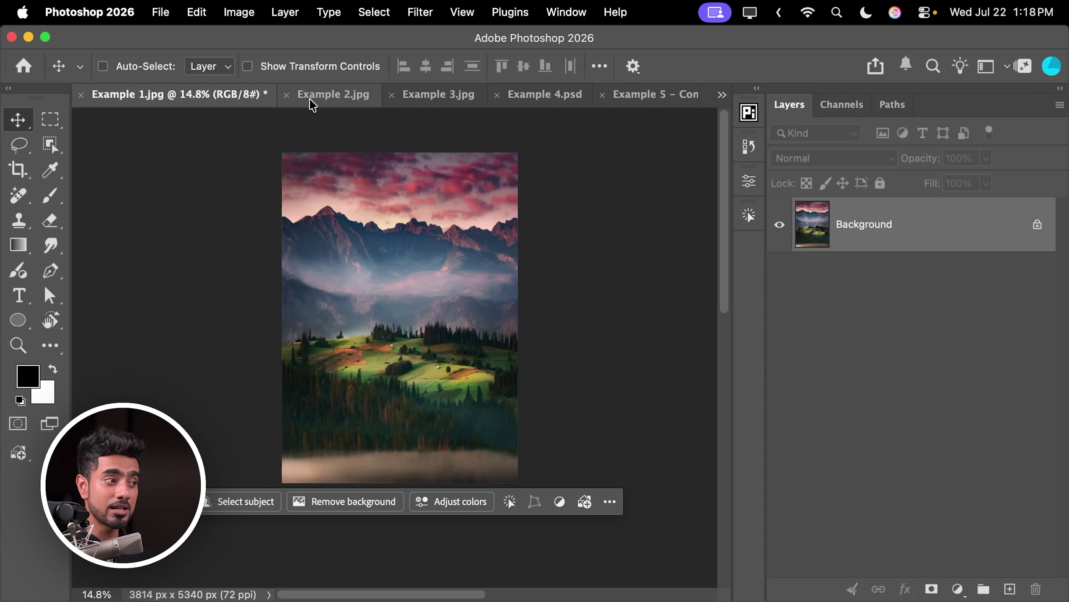
click(321, 98)
click(431, 95)
click(143, 99)
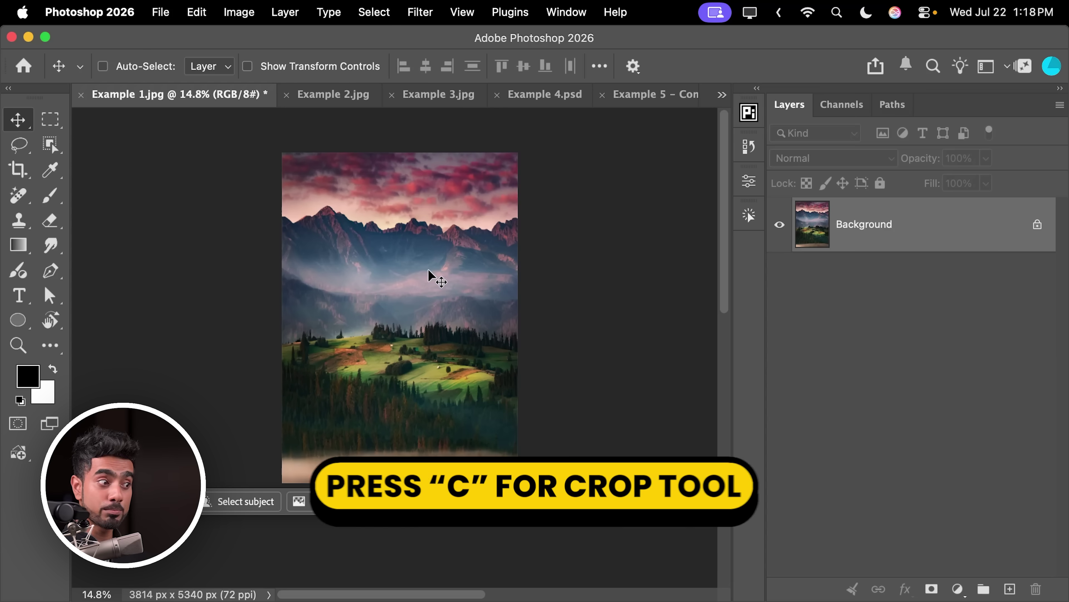
Extend the canvas of Example 1.jpg to a 16:9 ratio at full photo height, leaving transparent areas on both sides.
key(c)
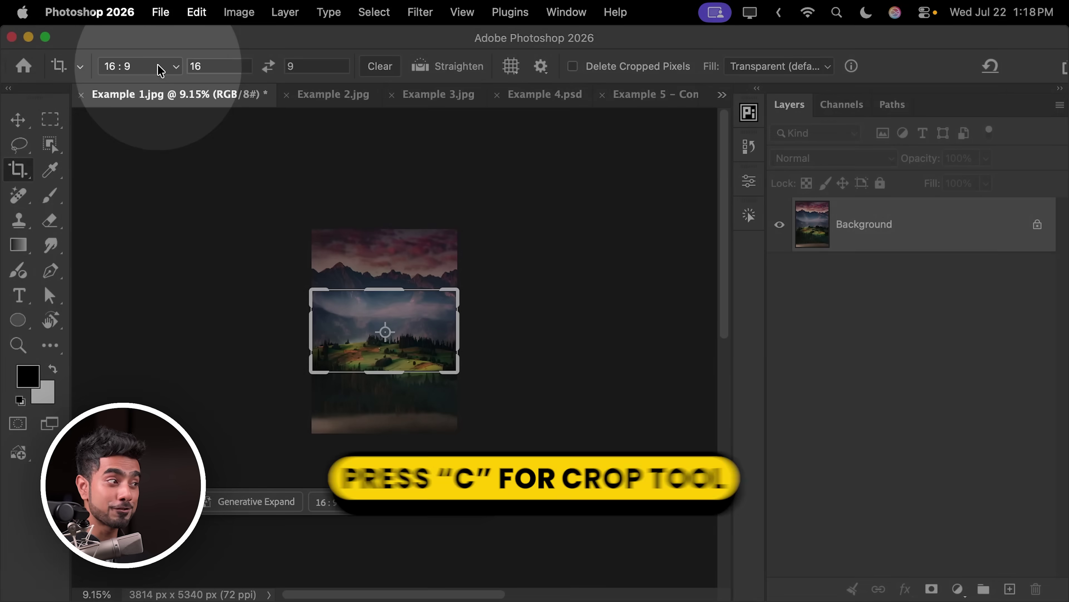
click(154, 66)
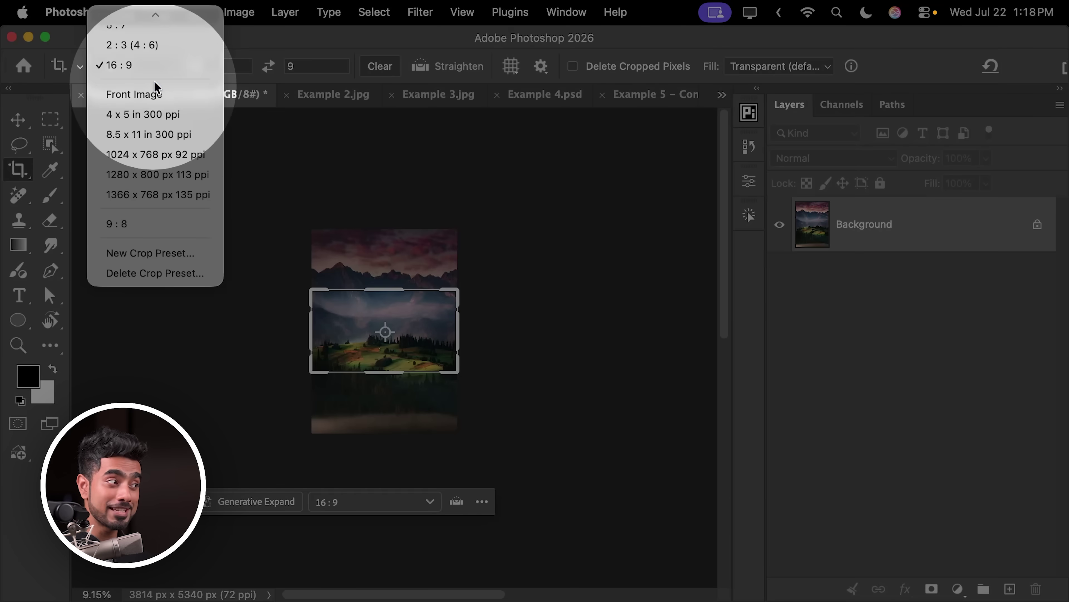
click(185, 66)
drag(458, 290, 577, 253)
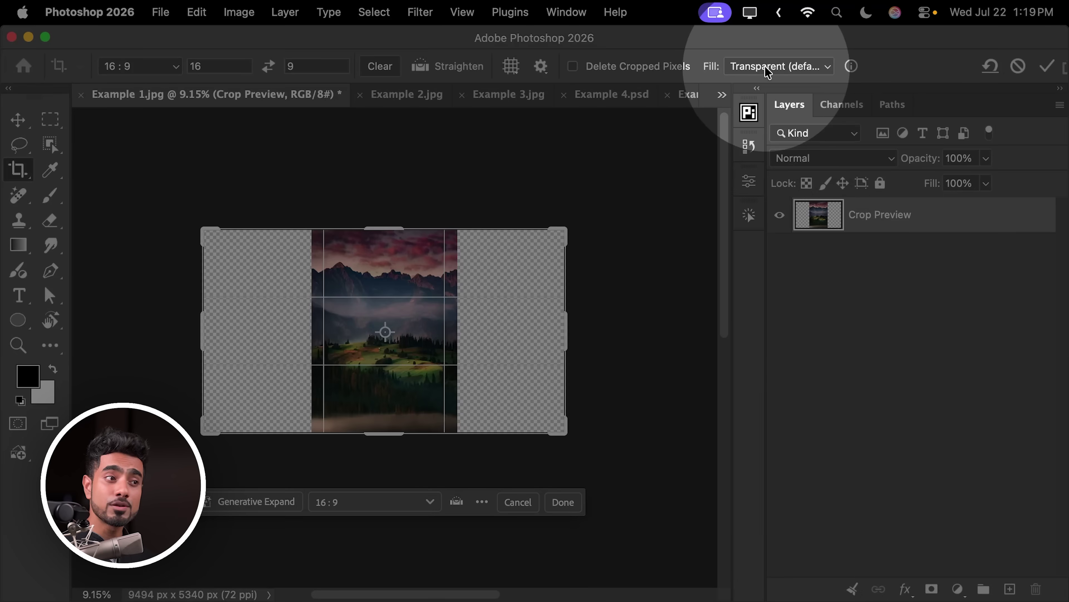
key(Return)
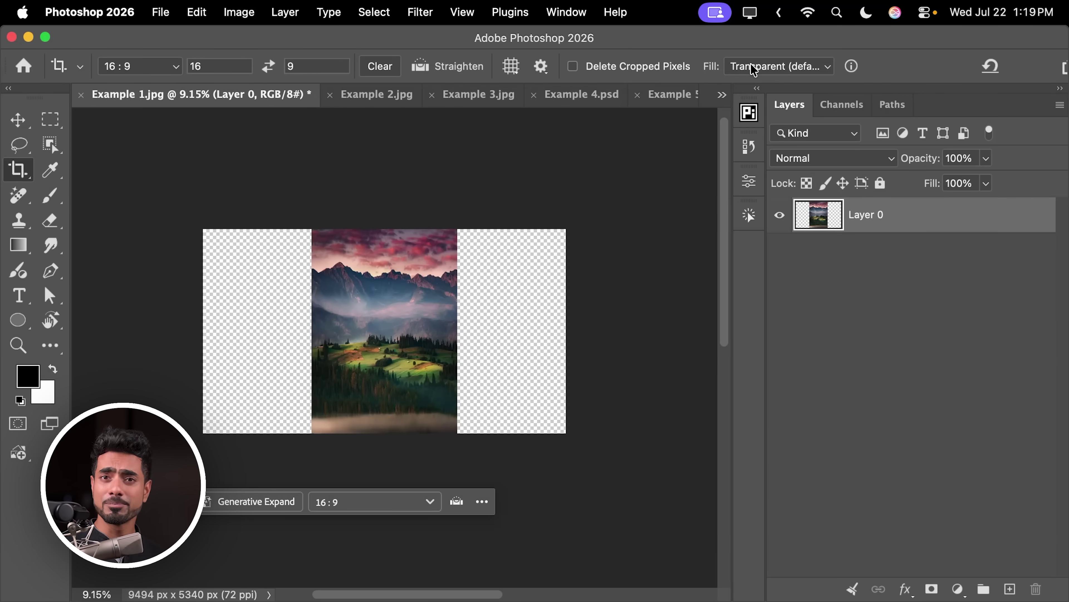
key(super+0)
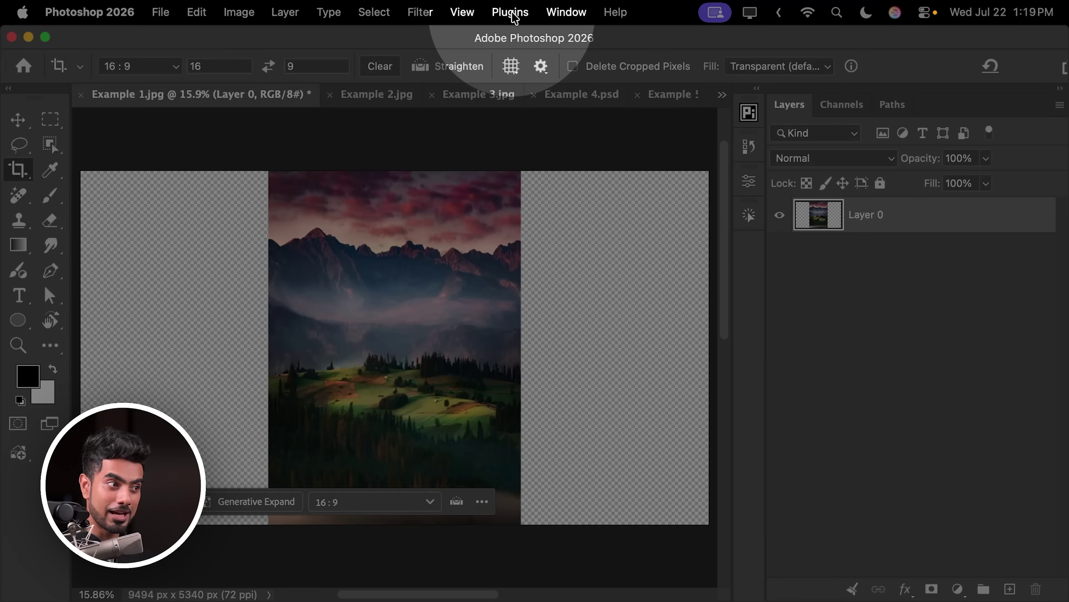
Open the PiXimperfect Compositing plugin and expand its Hi-Res GenFill section.
click(512, 12)
mouse_move(564, 167)
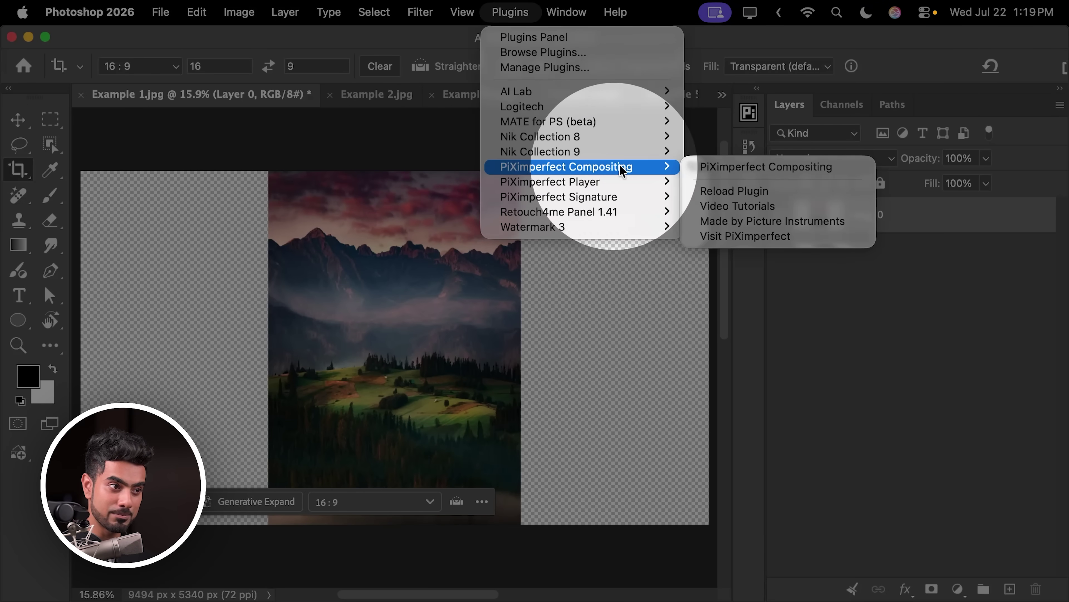
click(725, 167)
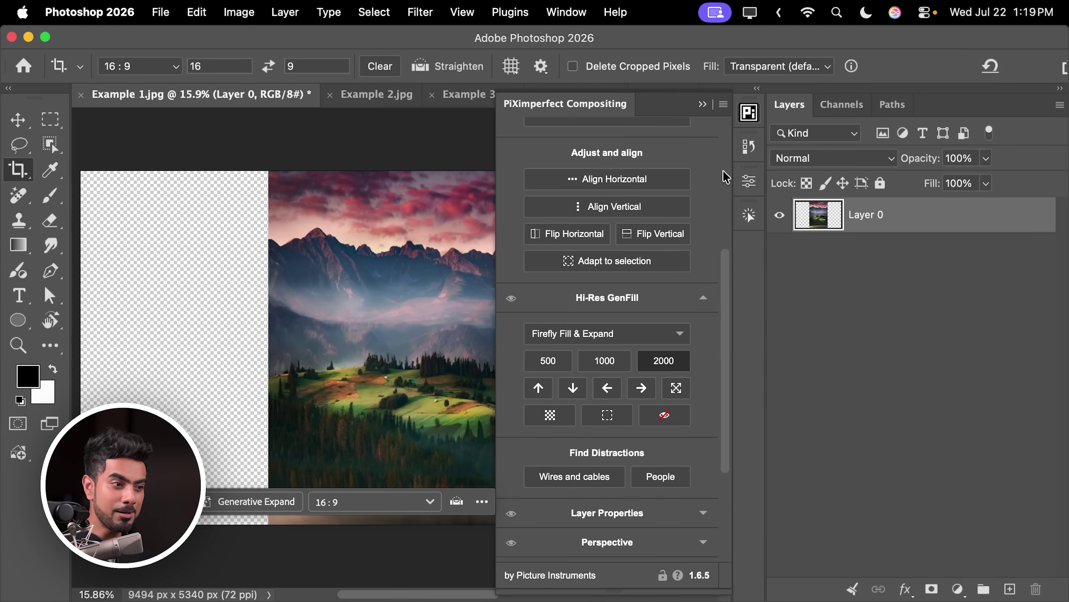
drag(727, 274, 724, 134)
click(627, 168)
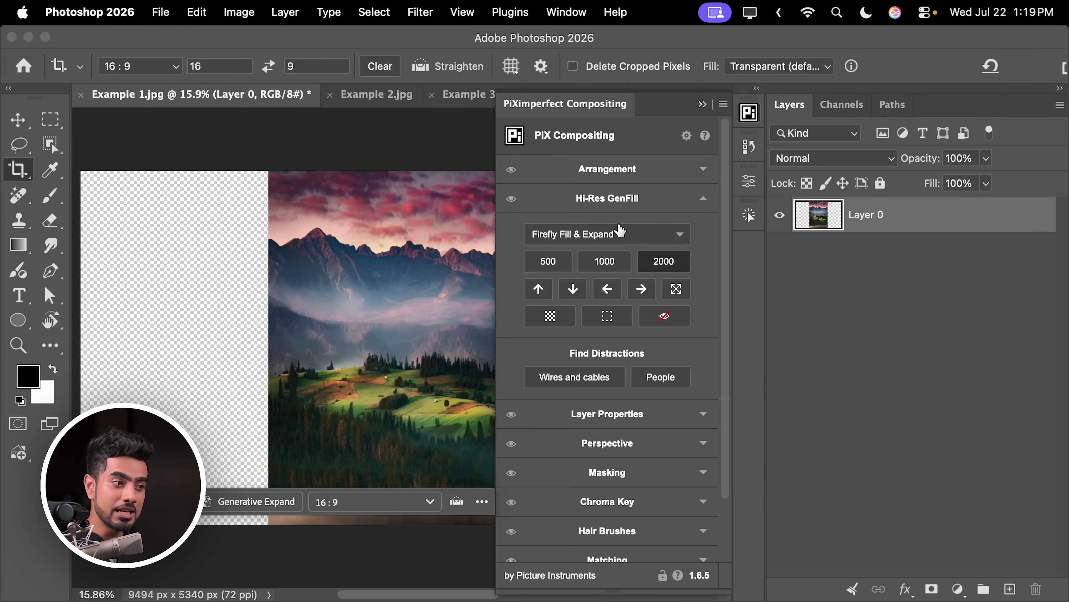
click(627, 204)
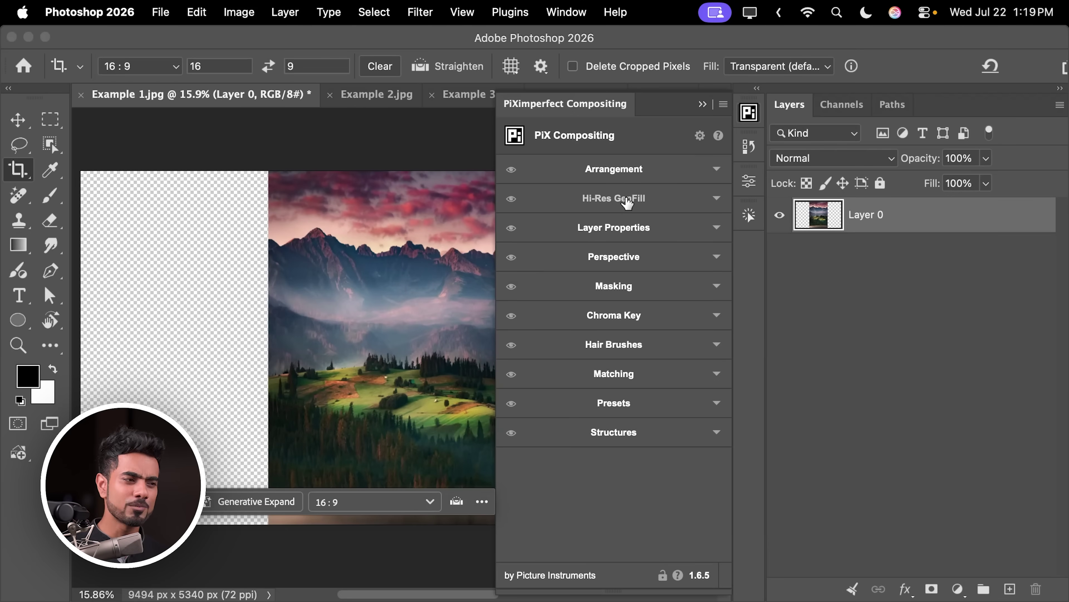
click(628, 199)
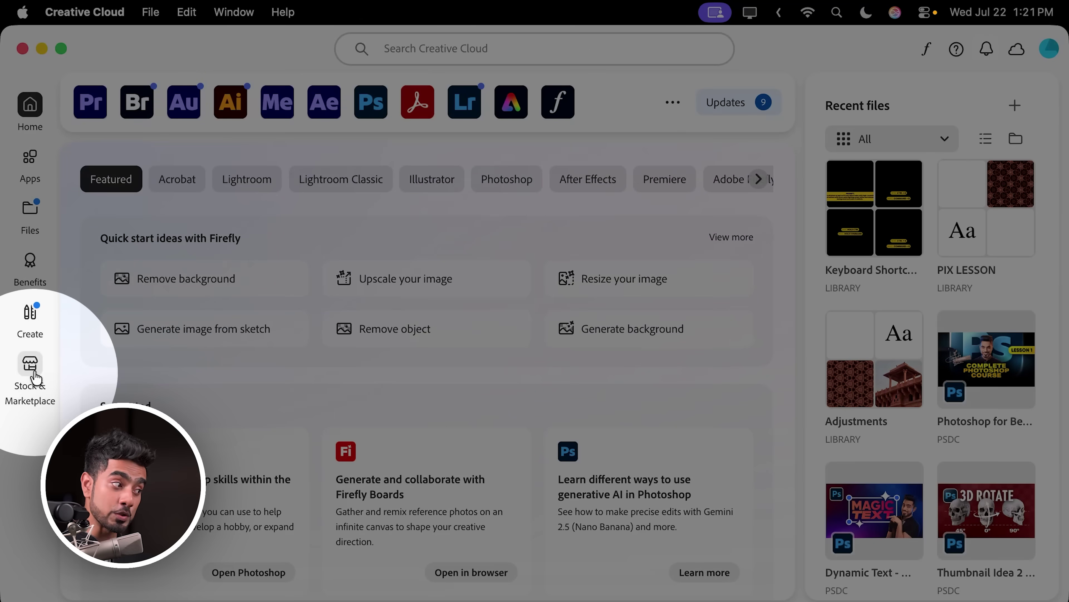
Switch to Creative Cloud and run a plugin search in its Stock & Marketplace.
click(32, 366)
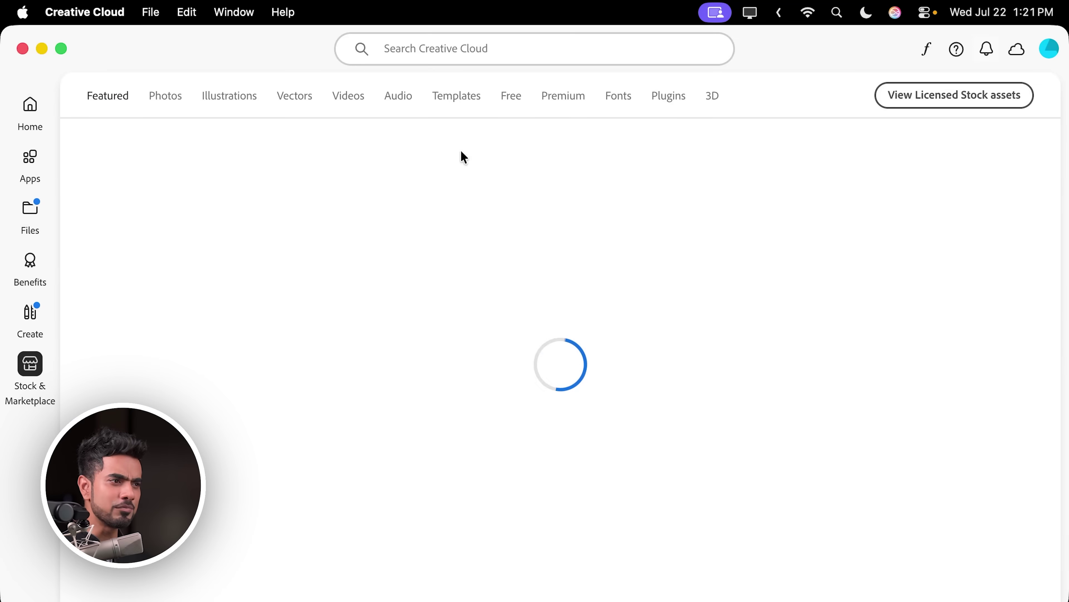
click(668, 107)
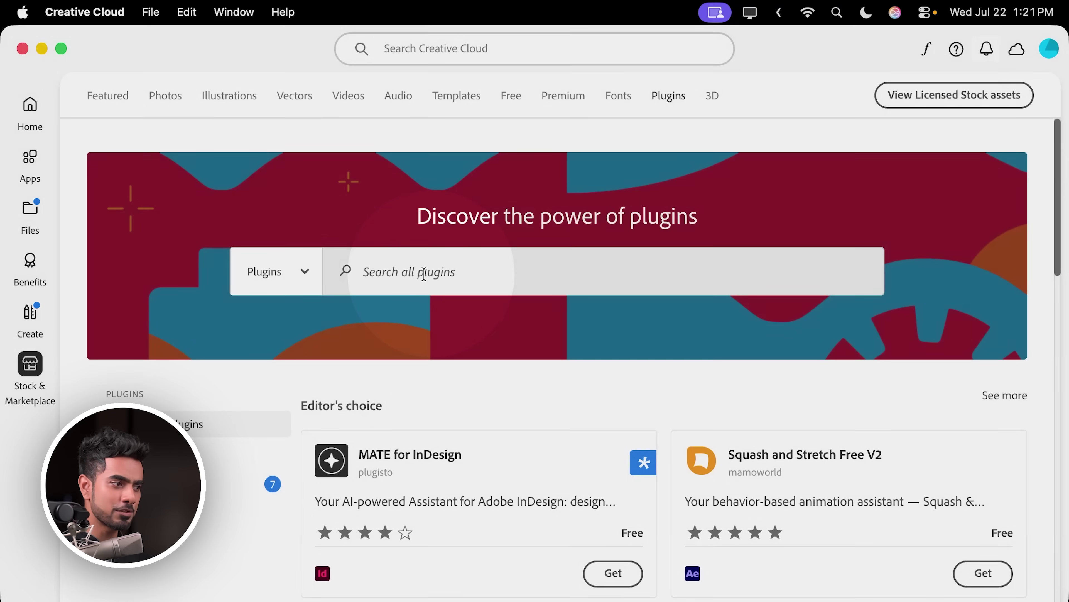
click(426, 274)
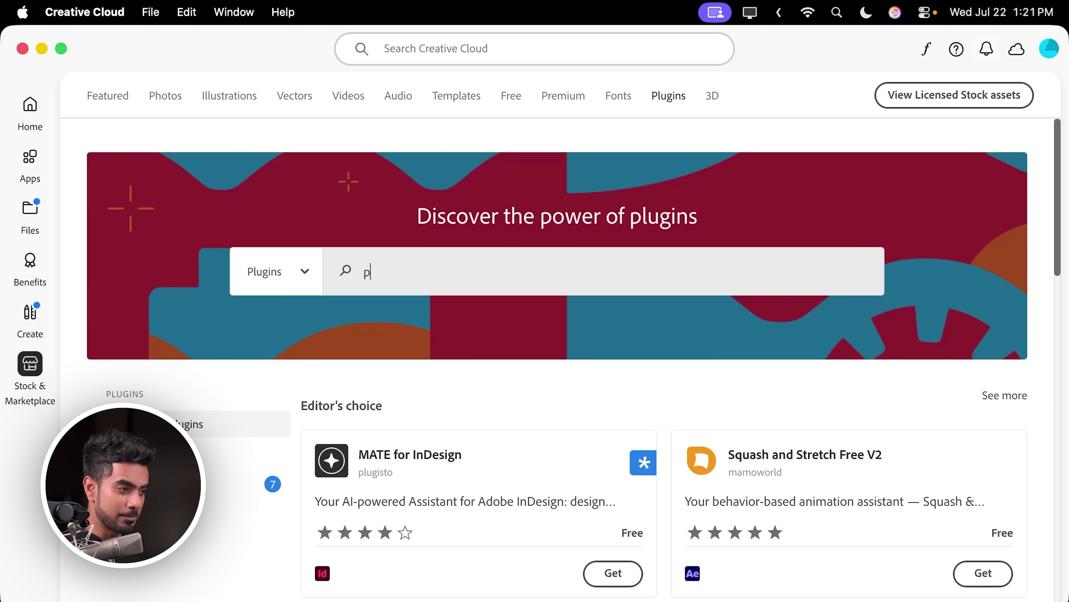
key(Return)
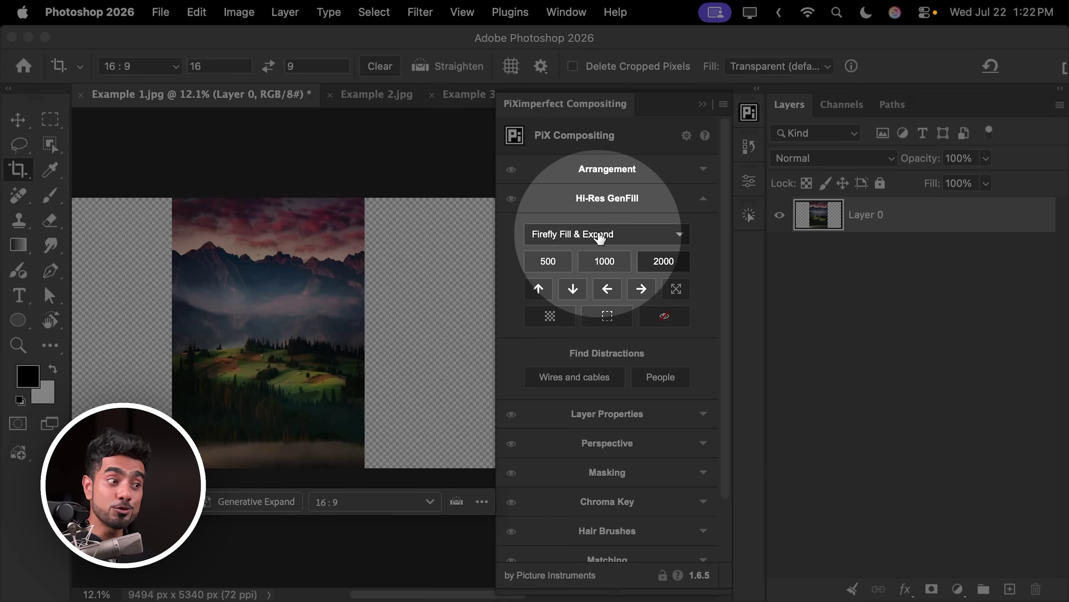
Choose the Firefly Fill & Expand model for Hi-Res GenFill and fill the transparent areas using the 2000 size.
click(591, 238)
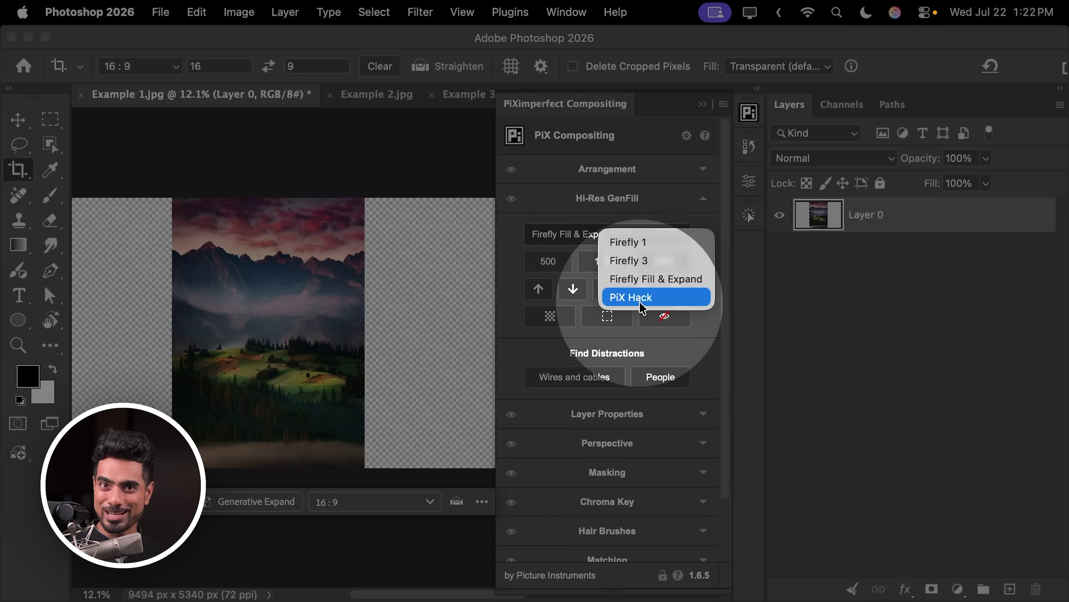
click(649, 279)
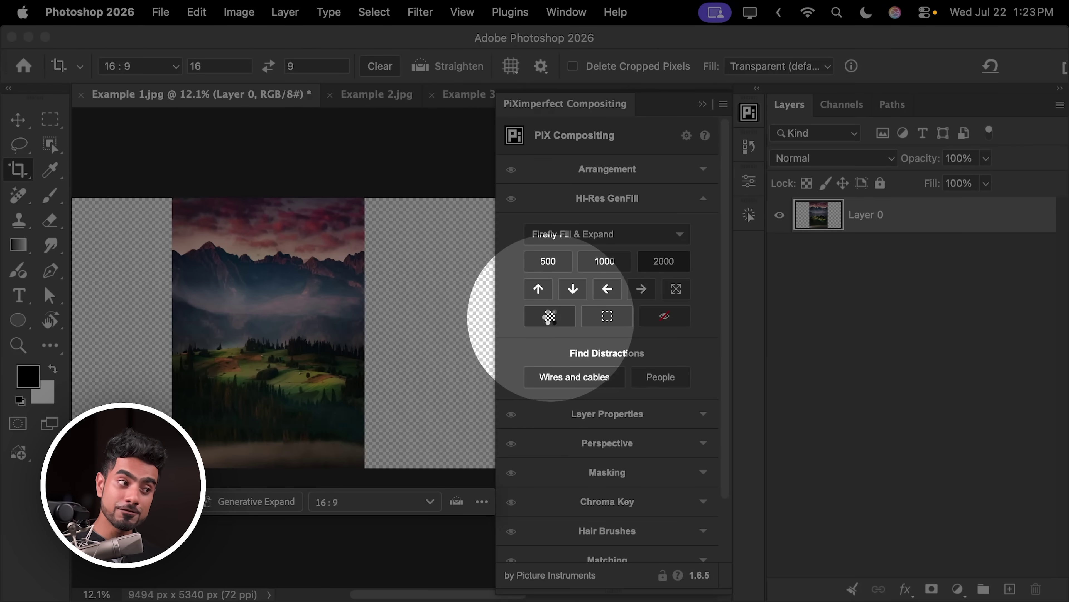
click(550, 315)
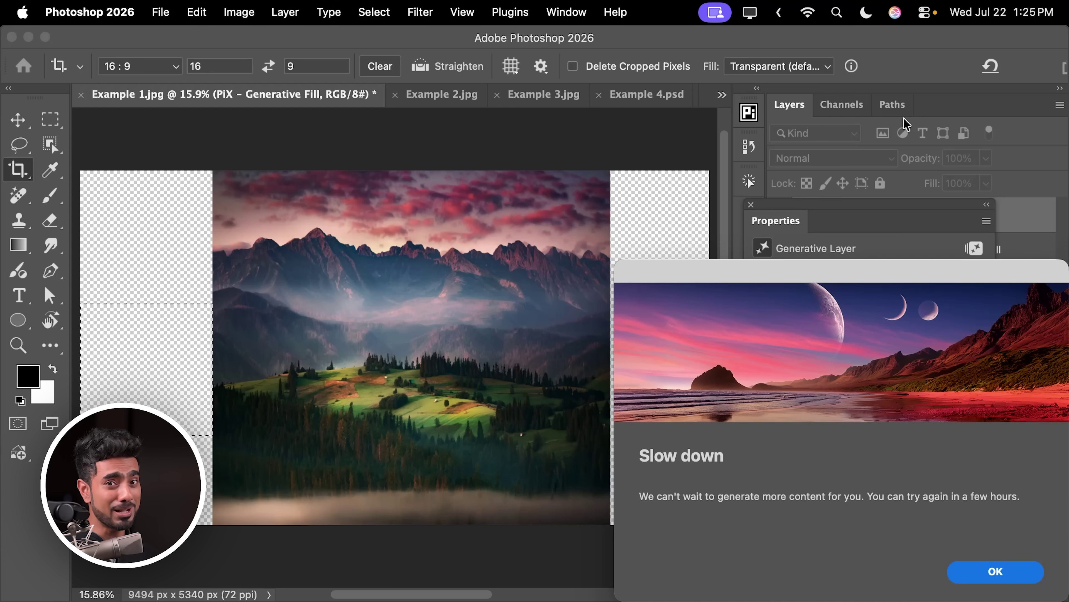
Dismiss the Slow down message and rerun Hi-Res GenFill on the remaining transparent areas.
drag(825, 273, 446, 191)
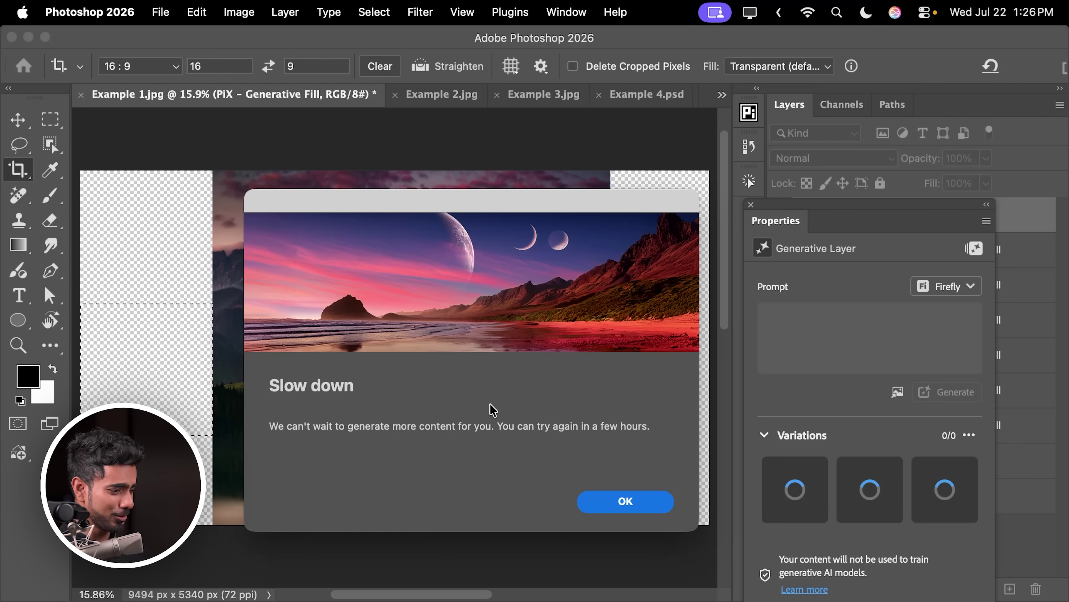
click(626, 501)
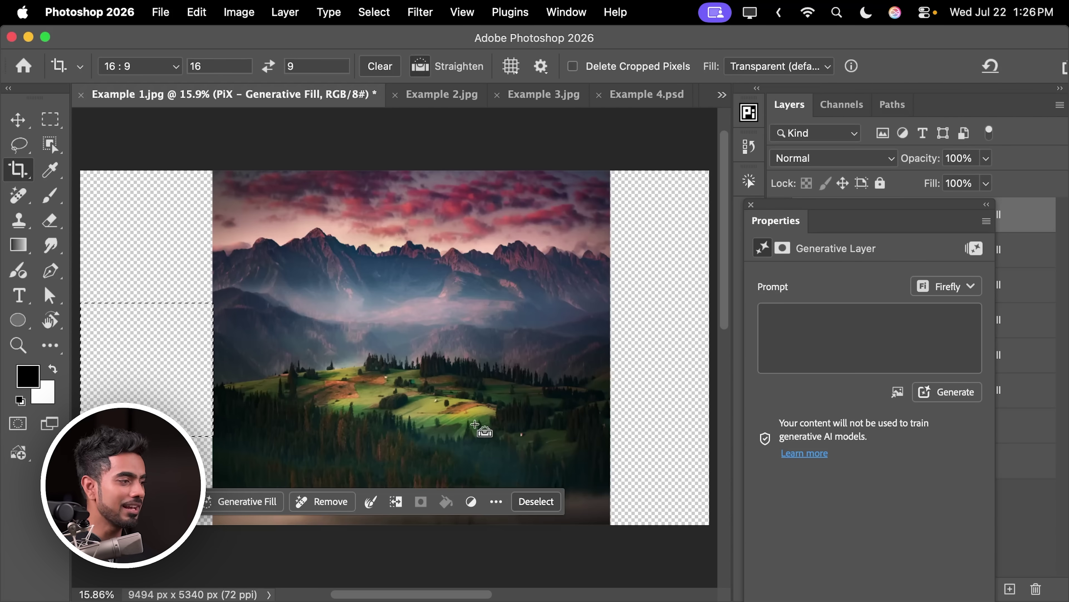
click(749, 113)
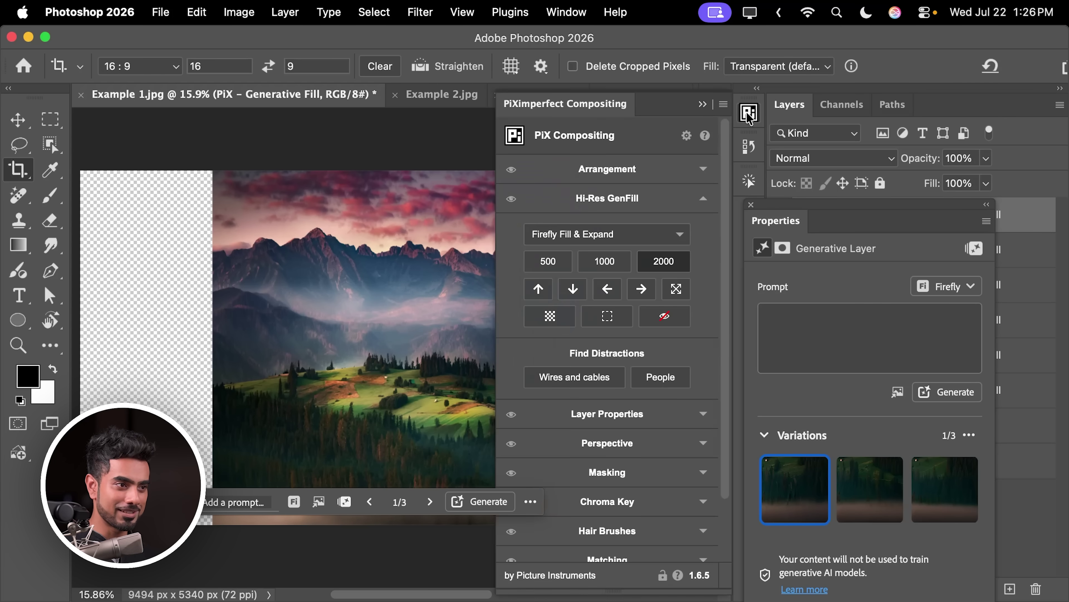
click(551, 319)
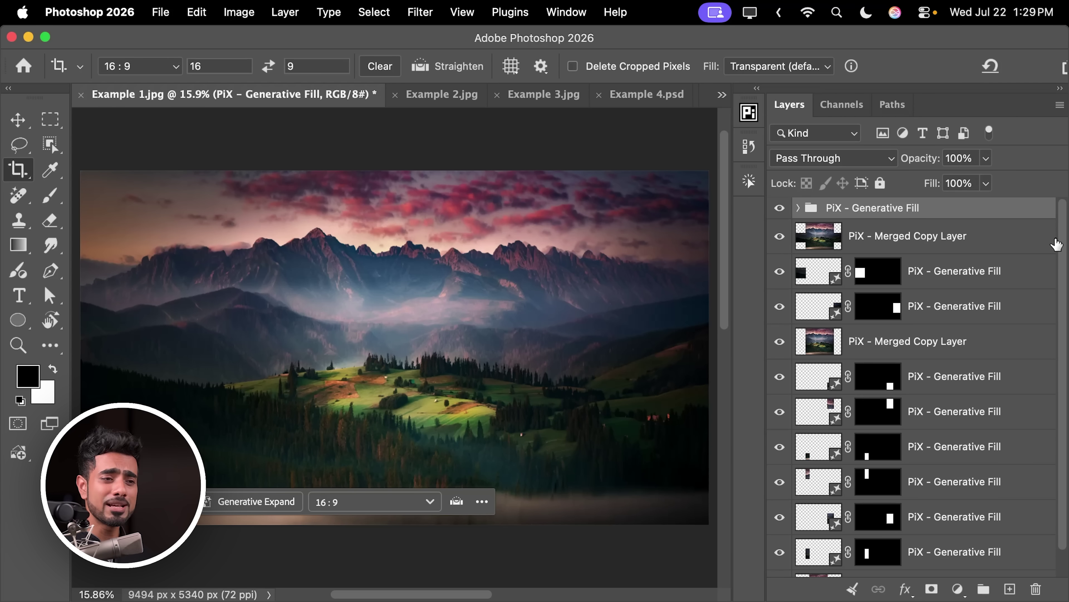
Select all the PiX generative fill and merged copy layers above Layer 0 and group them.
mouse_move(1061, 249)
mouse_down()
mouse_move(1062, 280)
mouse_move(1062, 251)
mouse_up()
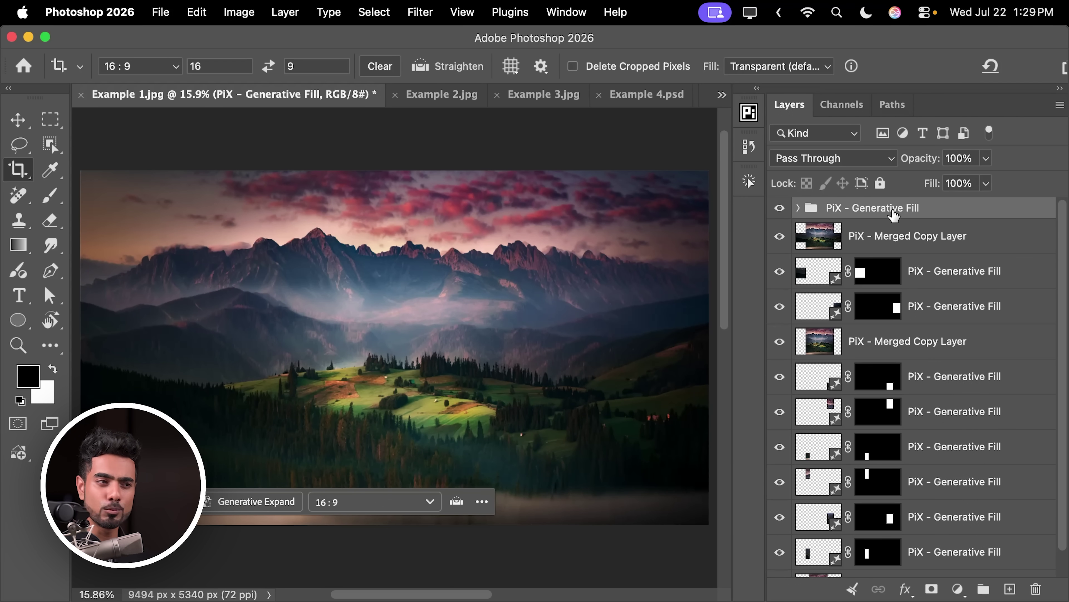
drag(1061, 270, 1062, 297)
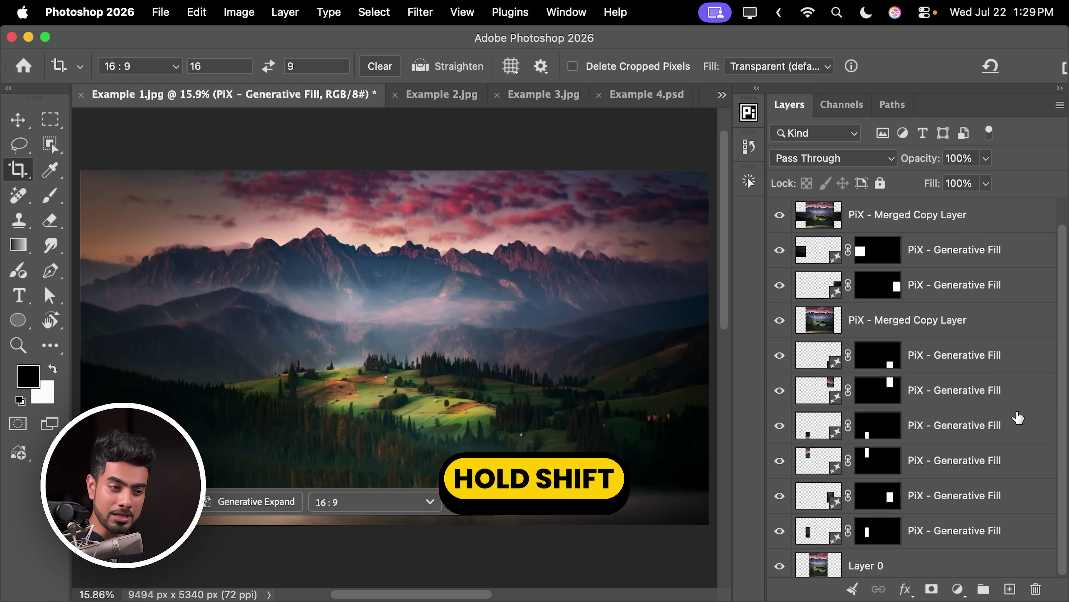
shift+click(951, 531)
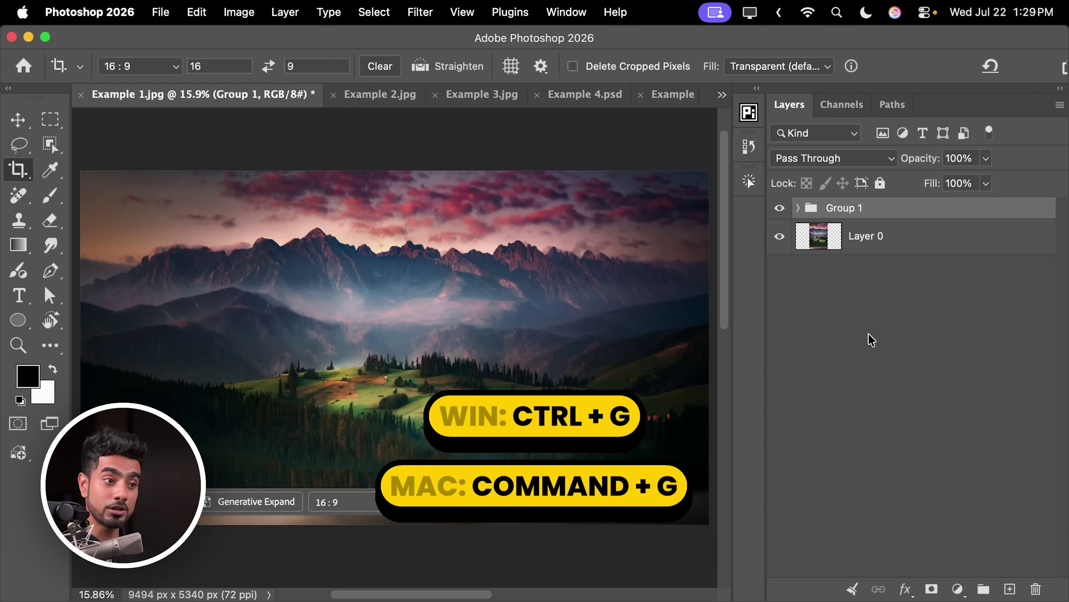
Toggle the visibility of Group 1 to compare the image with and without the high-resolution fill, and leave the group hidden.
click(780, 209)
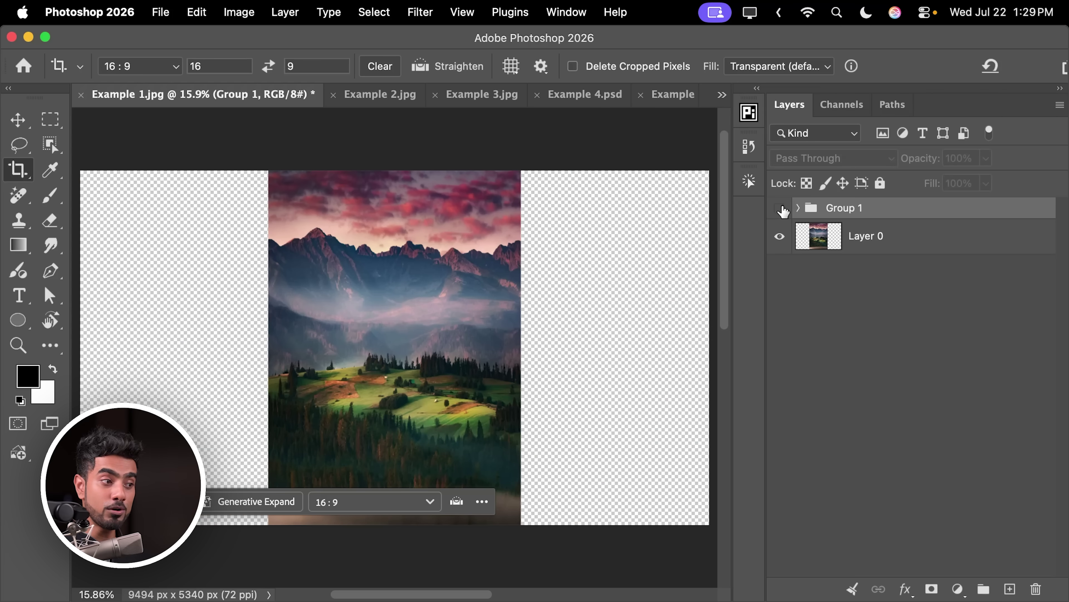
click(780, 208)
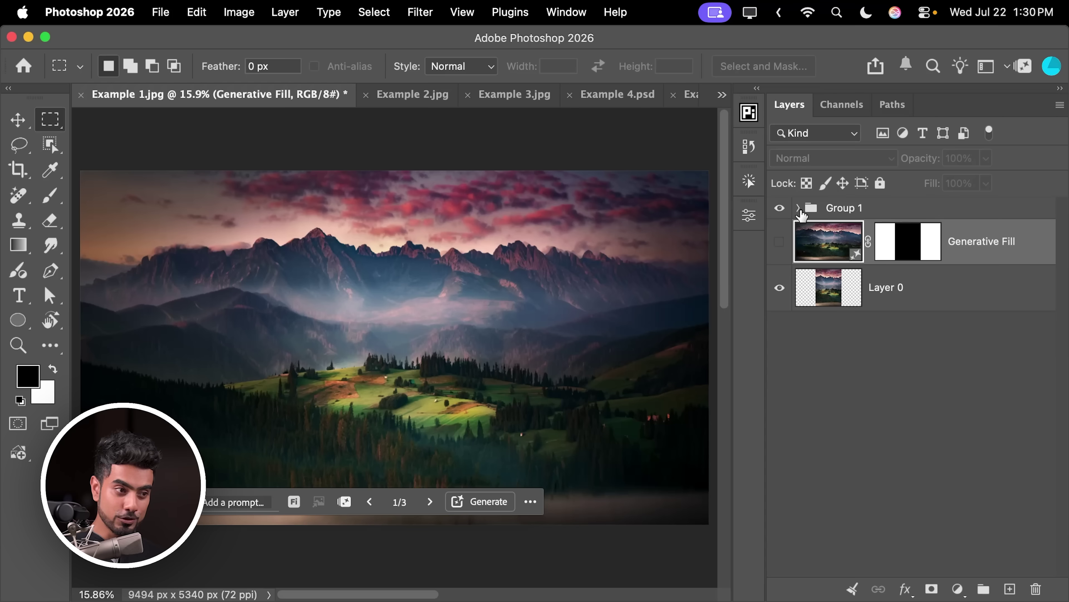
click(780, 209)
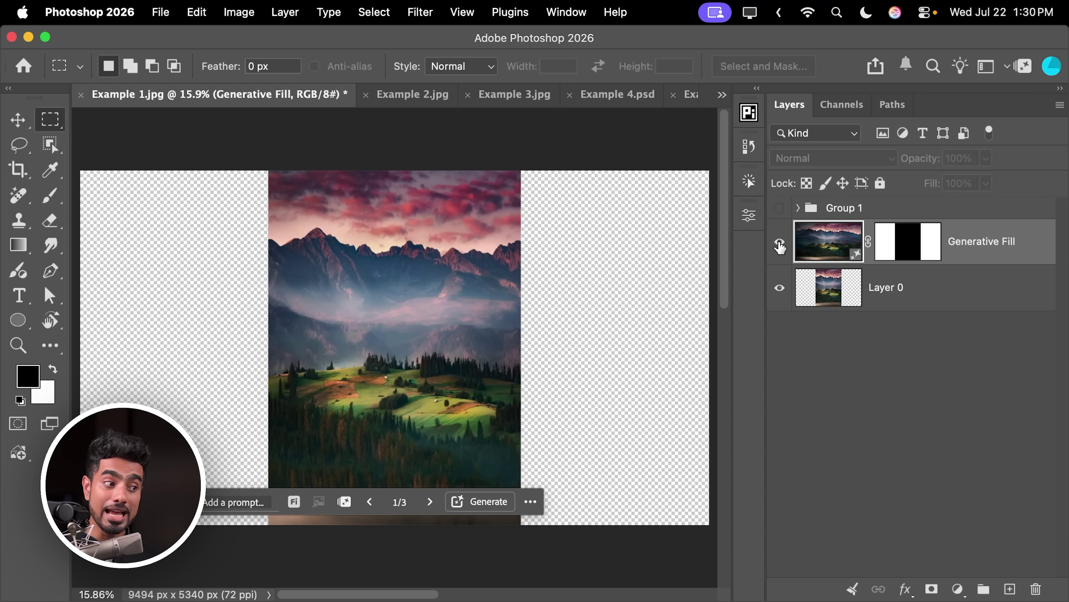
Show the Generative Fill layer again and toggle Group 1's visibility to compare both fills close up along the mountain ridges.
click(779, 243)
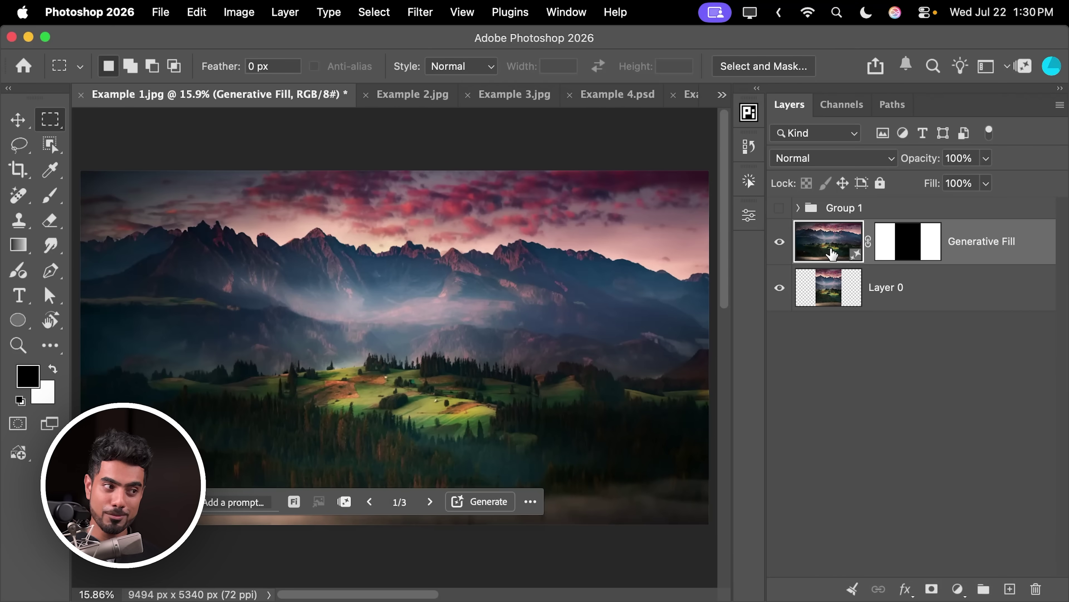
drag(534, 244, 570, 254)
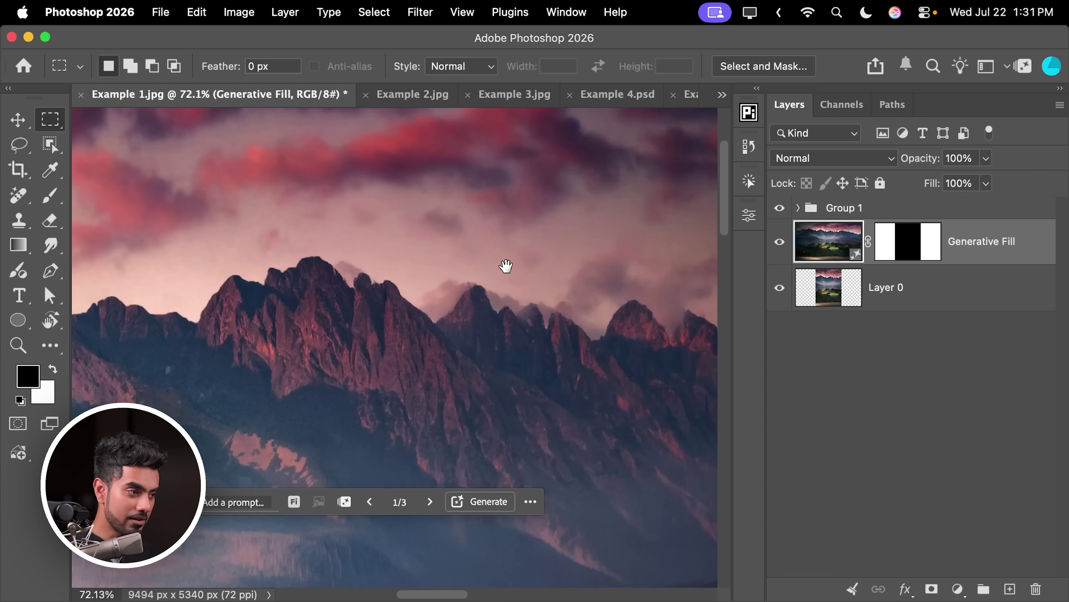
drag(504, 265, 586, 261)
click(779, 209)
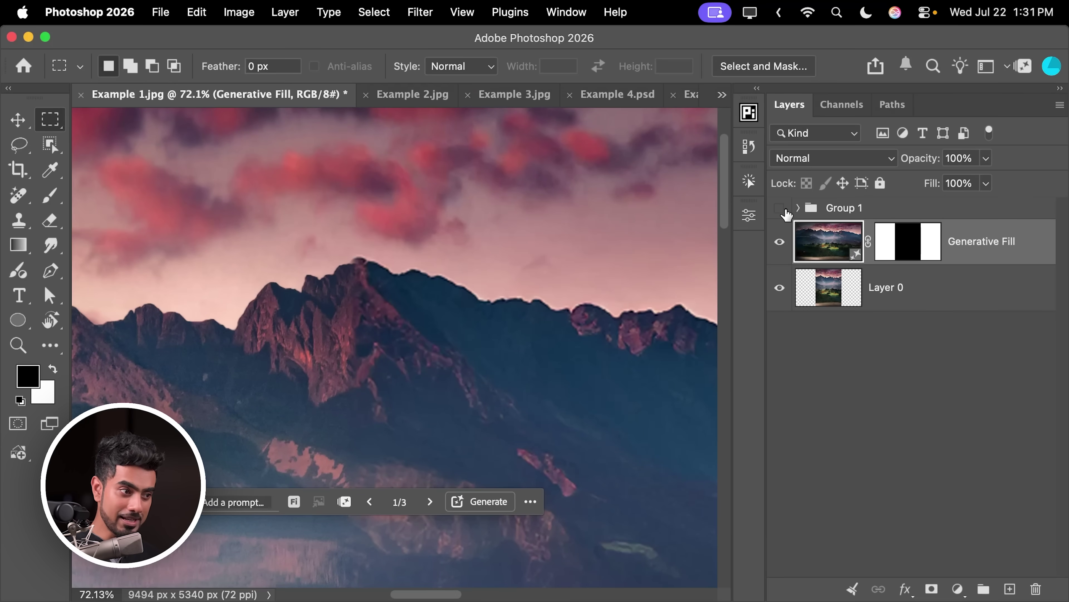
click(778, 209)
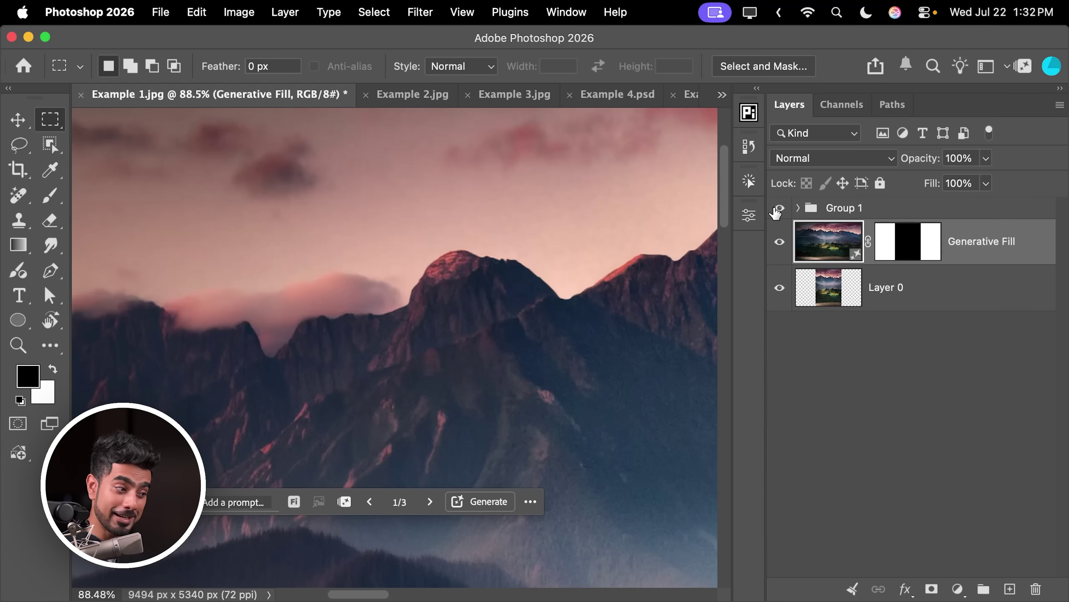
click(778, 208)
drag(357, 327, 451, 389)
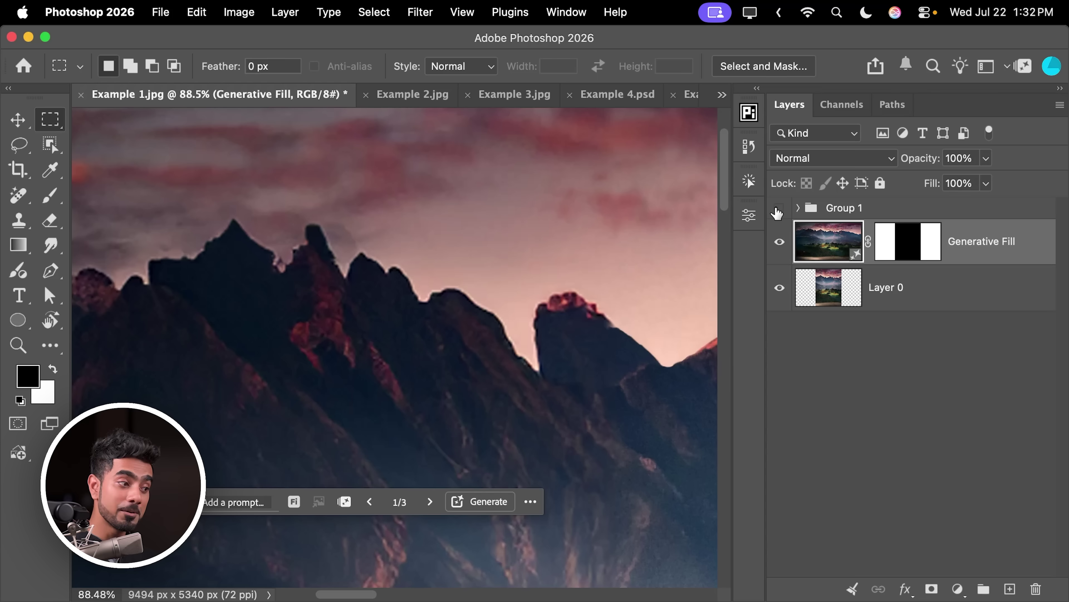
click(779, 209)
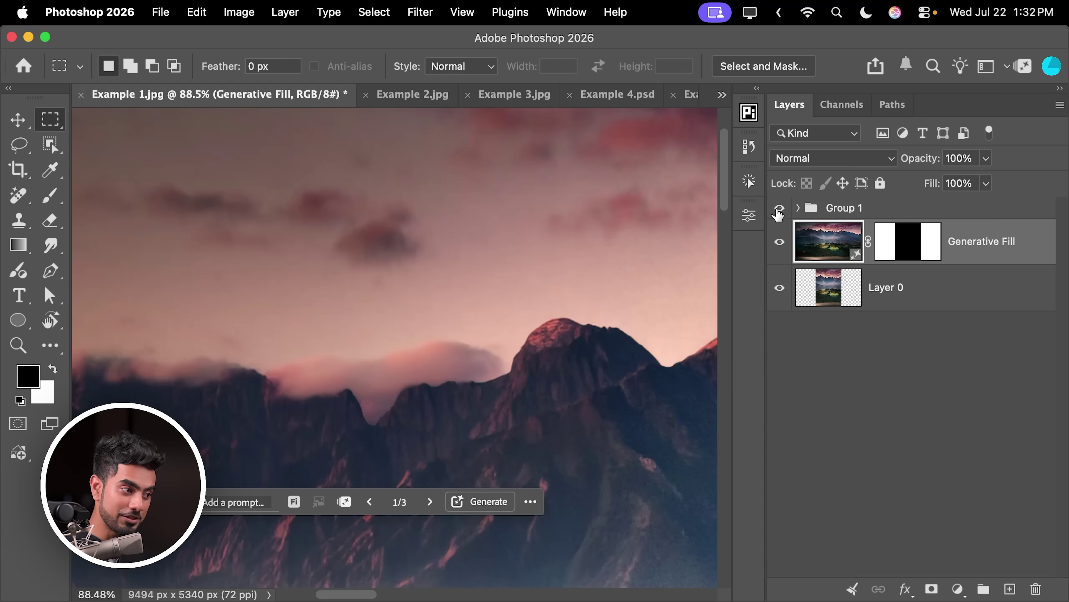
drag(522, 376, 487, 200)
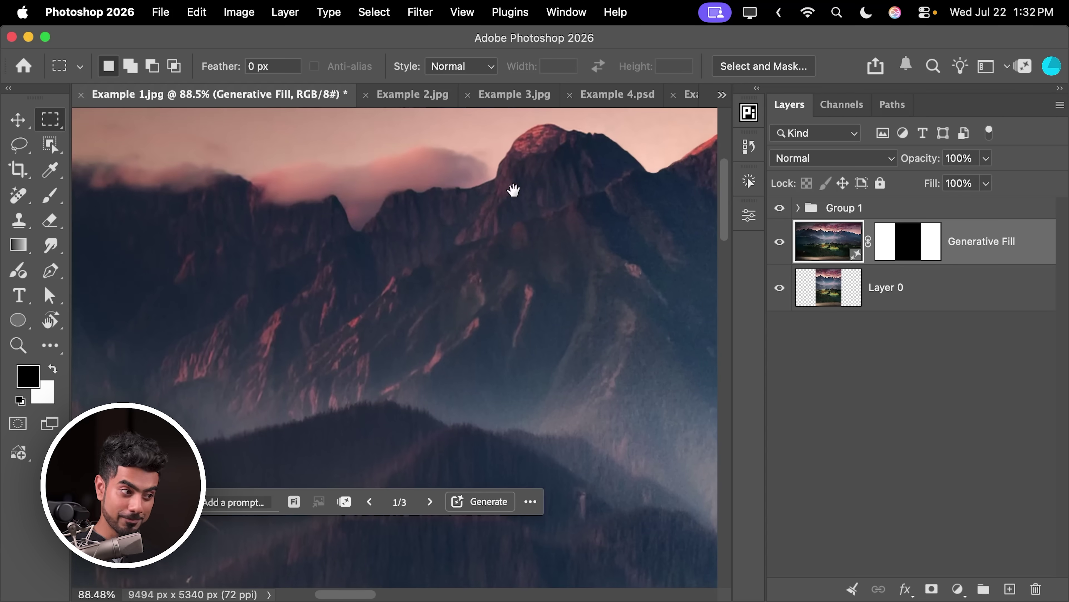
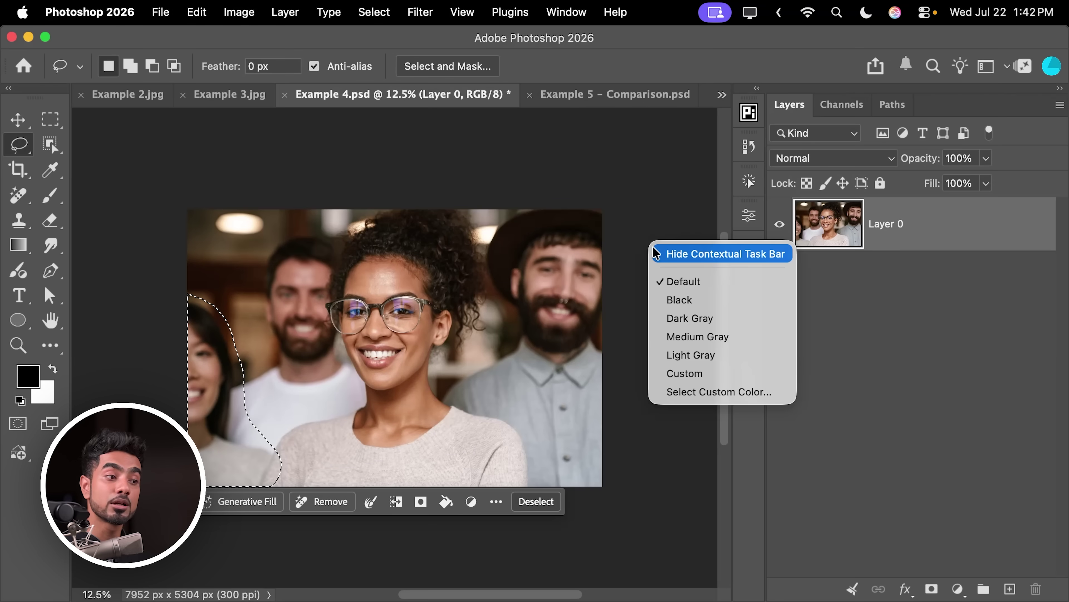
Hide the Contextual Task Bar and show it again.
click(661, 251)
right_click(647, 246)
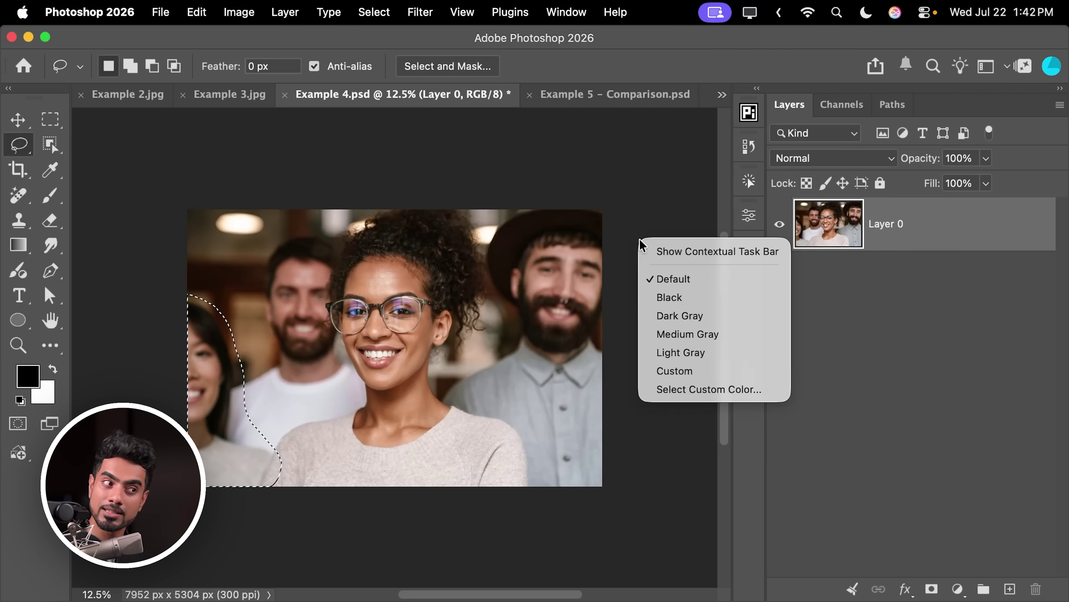
click(669, 252)
Apply Remove to the lasso-selected woman at the left edge of the group photo.
key(super+0)
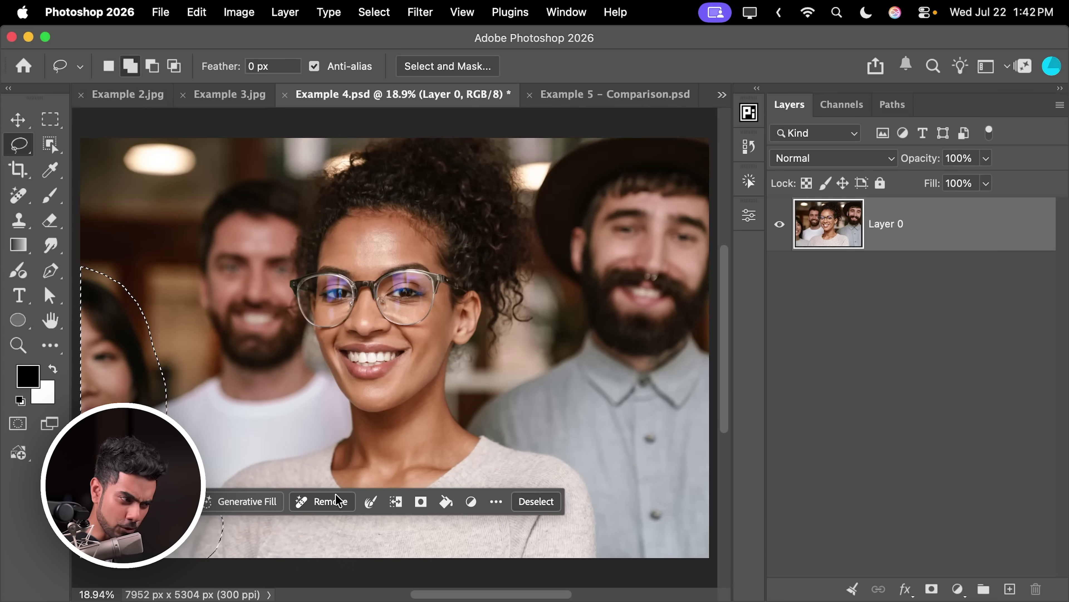
click(337, 500)
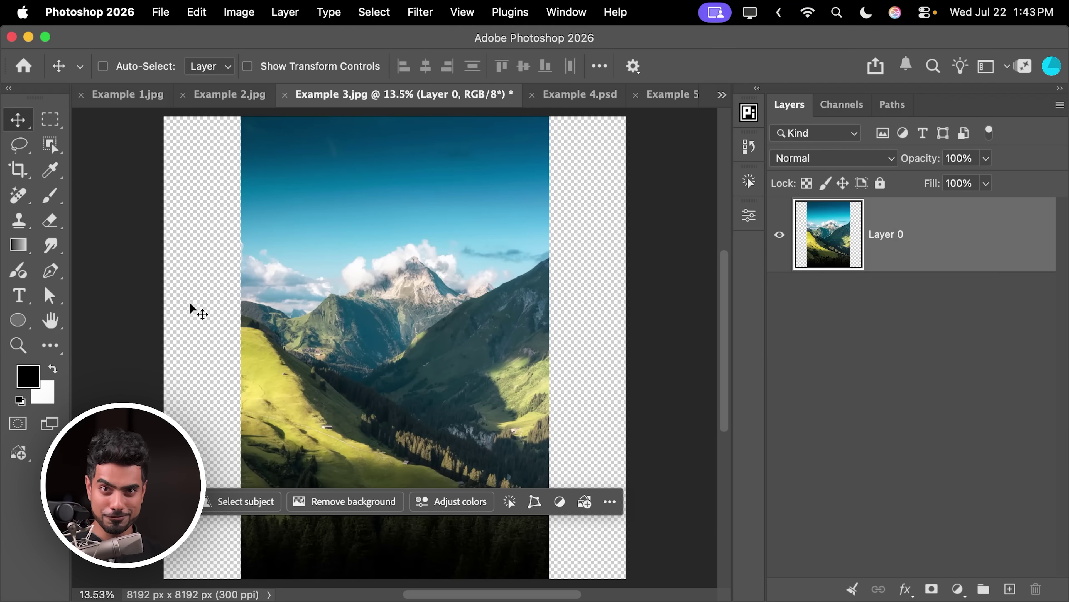
Choose the PiX Hack model for Hi-Res GenFill in Example 3.jpg and fill the transparent side areas.
click(749, 114)
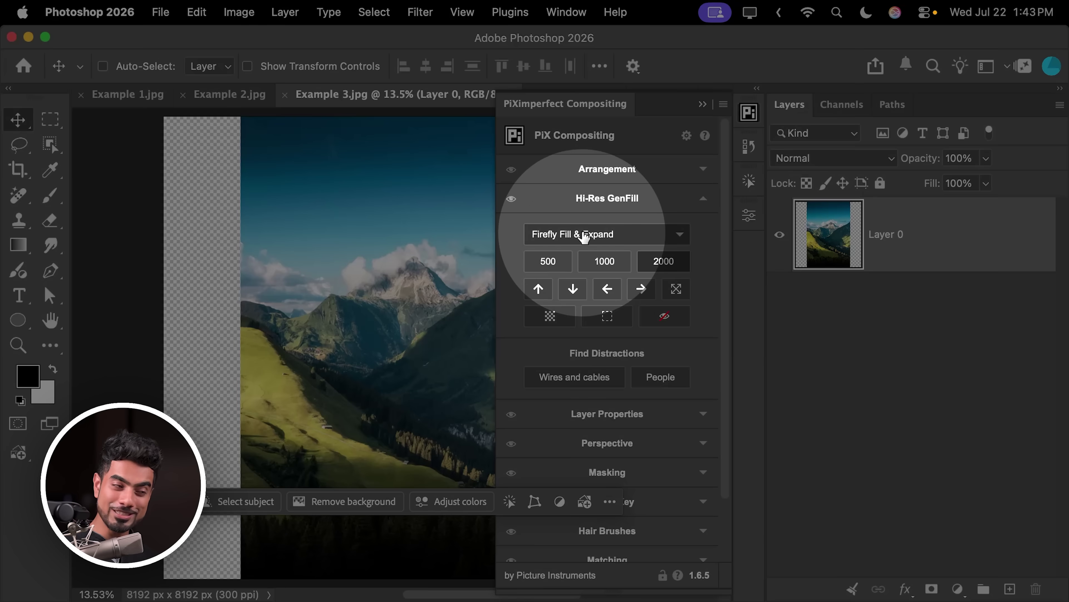
click(611, 236)
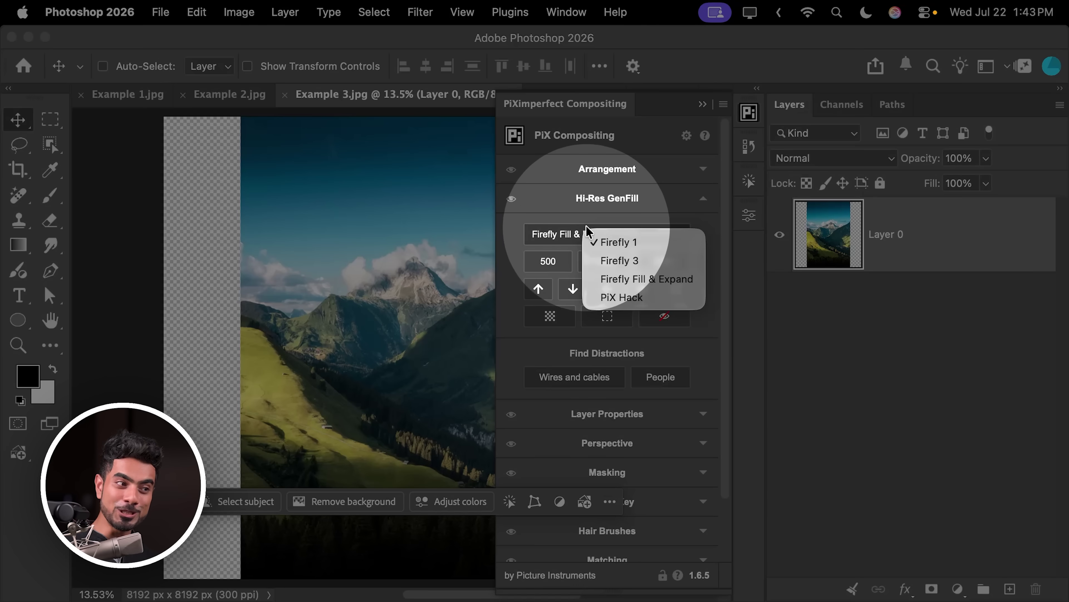
click(635, 300)
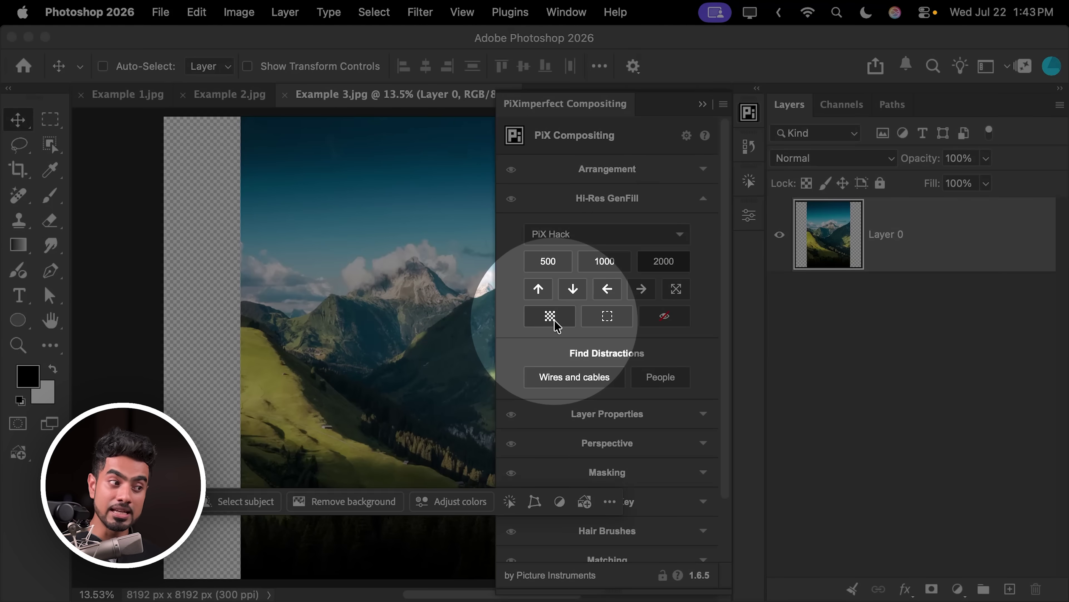
click(554, 324)
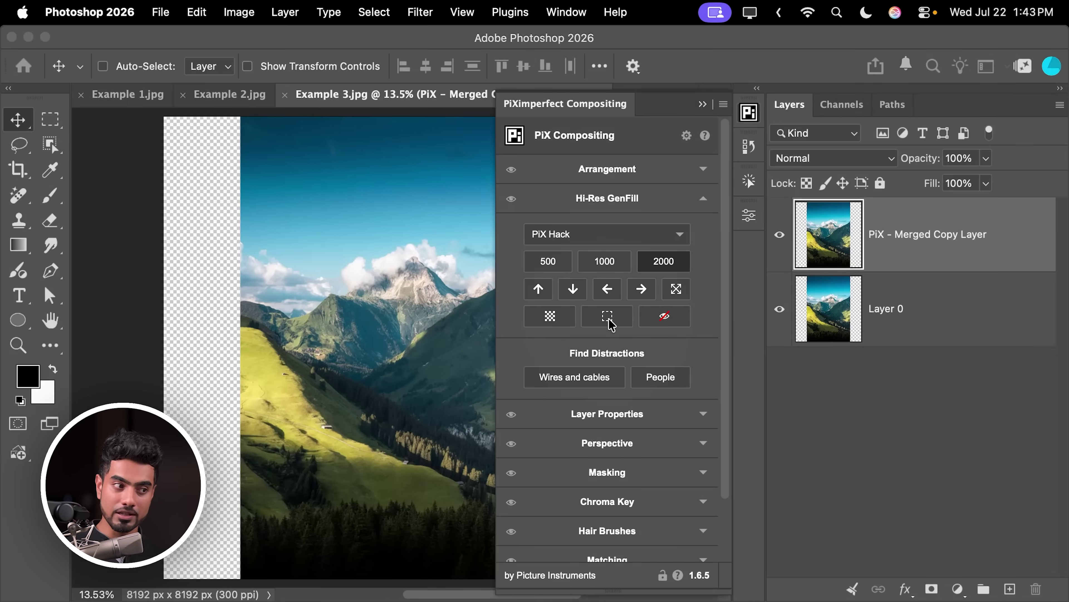
click(608, 318)
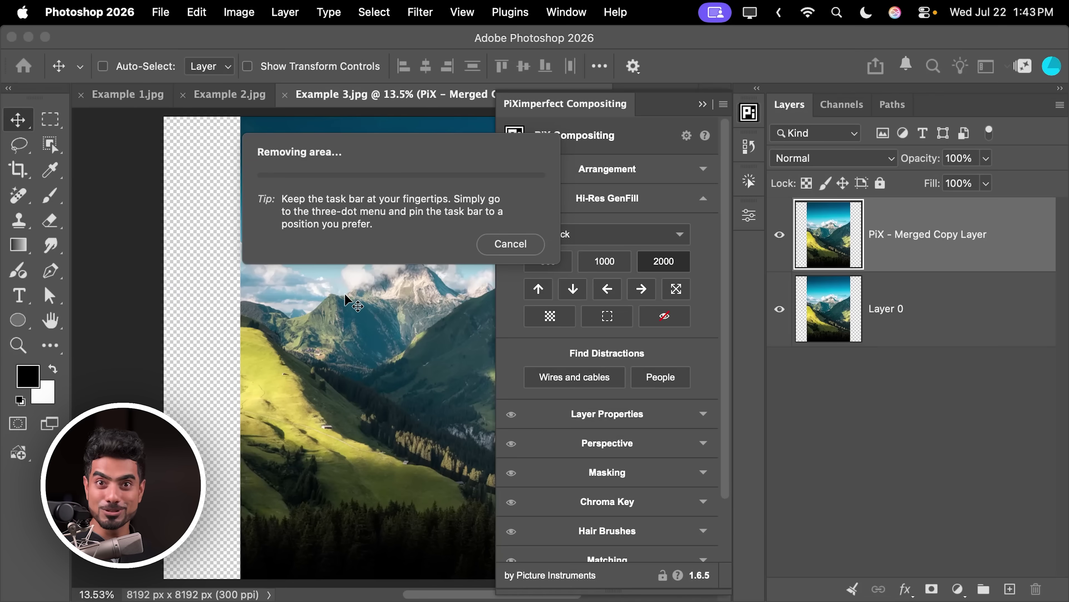
click(703, 104)
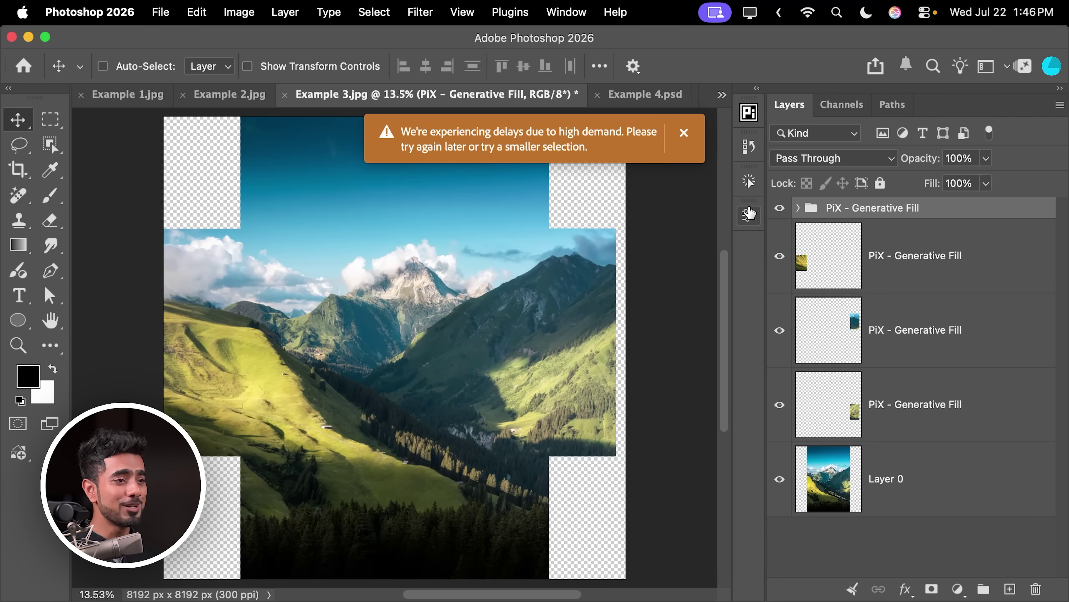
Rerun Hi-Res GenFill with PiX Hack on the remaining transparent areas at the canvas corners.
click(748, 118)
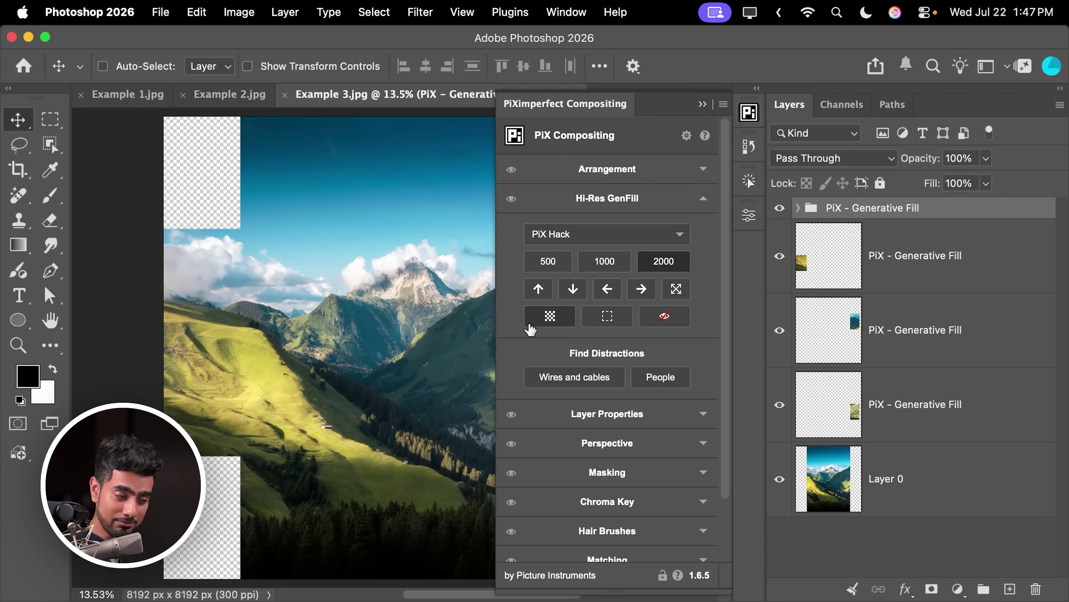
click(550, 316)
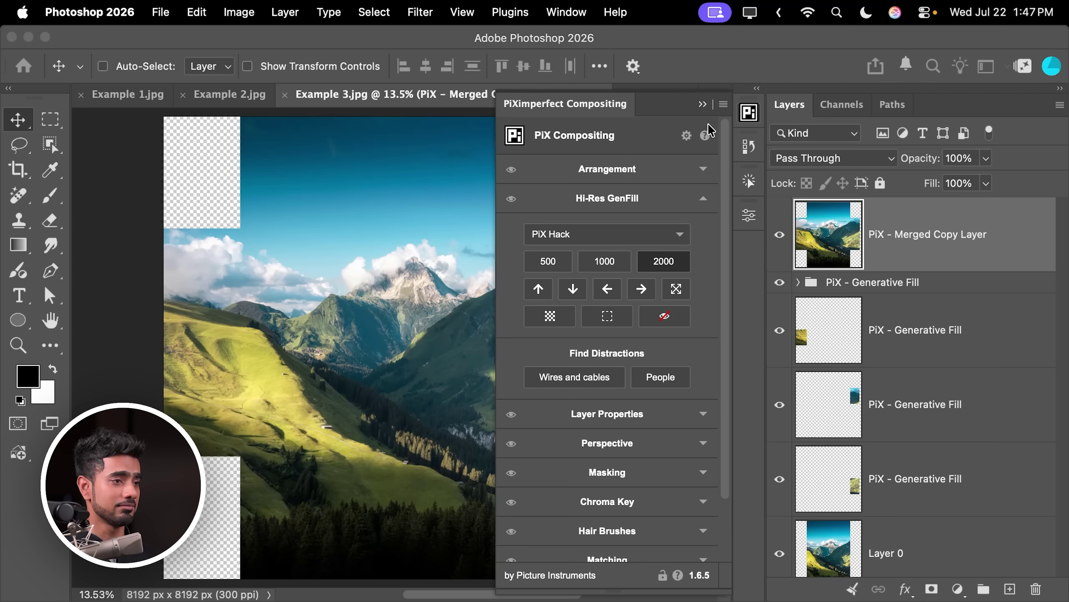
click(701, 105)
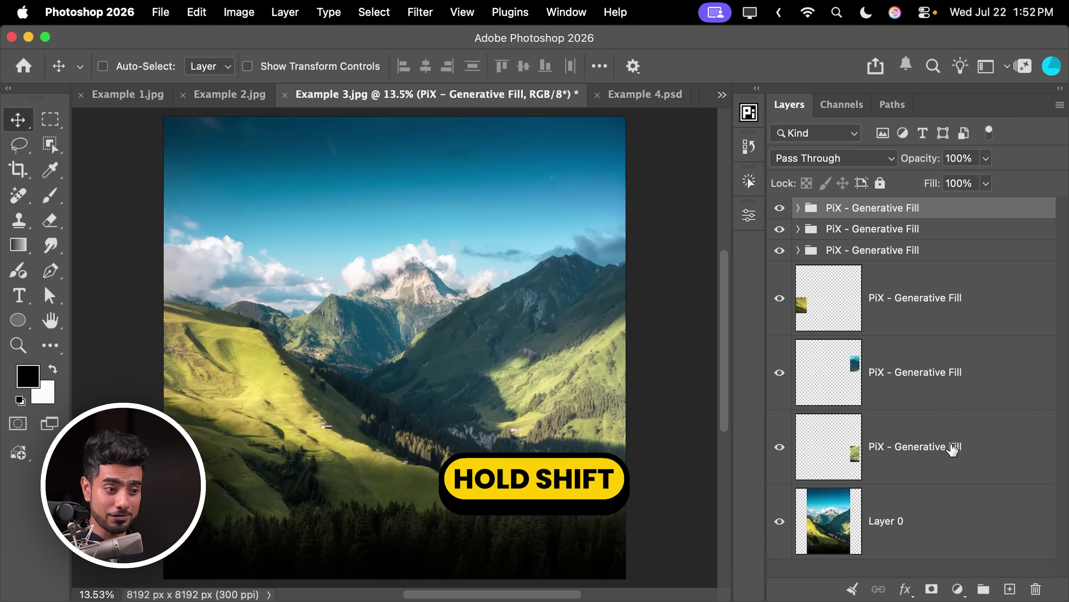
Group all the PiX - Generative Fill layers and groups above Layer 0, and toggle the new group's visibility.
shift+click(941, 449)
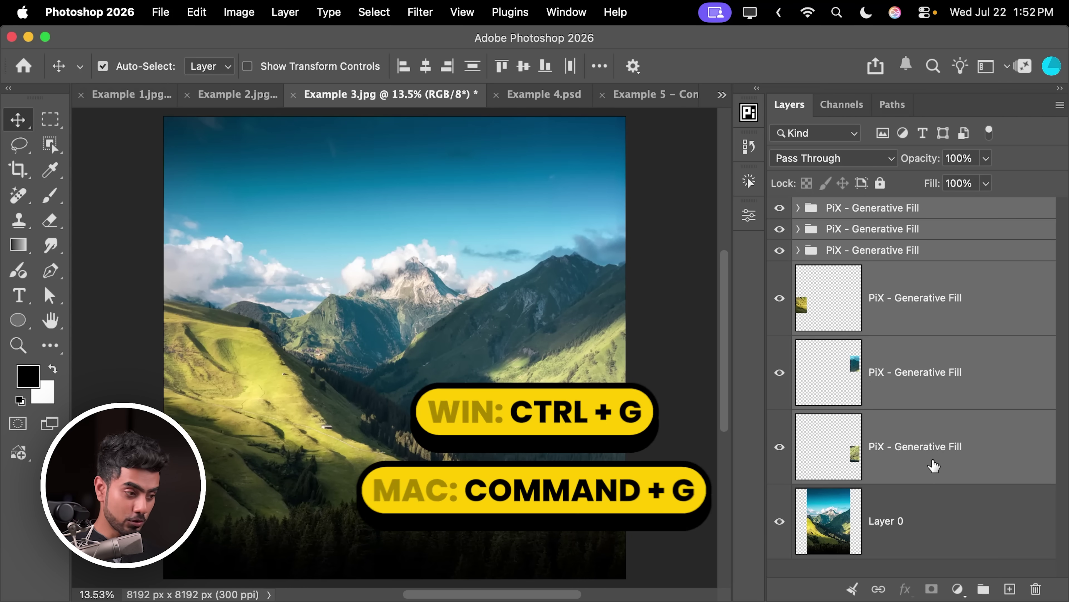
key(super+g)
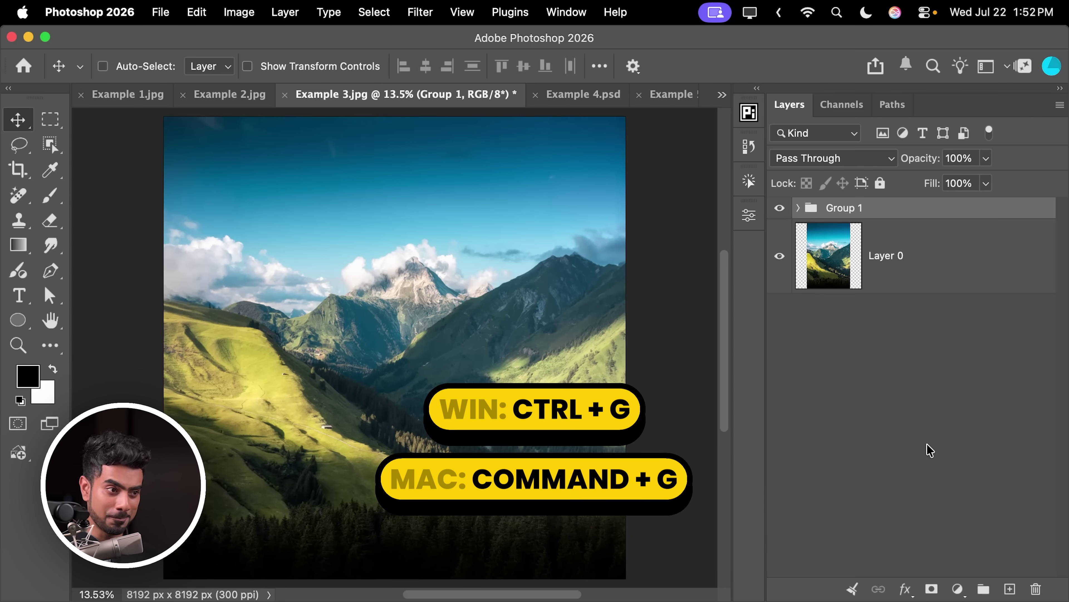
click(780, 208)
click(780, 208)
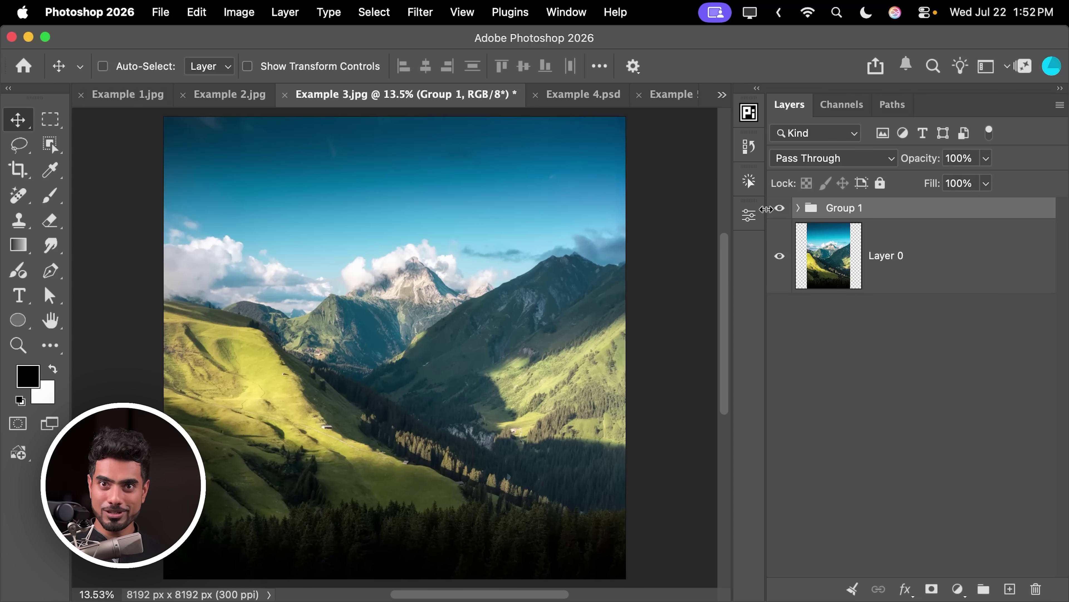
Examine the extended mountain slope on the photo's right side close up, comparing it with and without Group 1.
scroll(601, 318, up, 5)
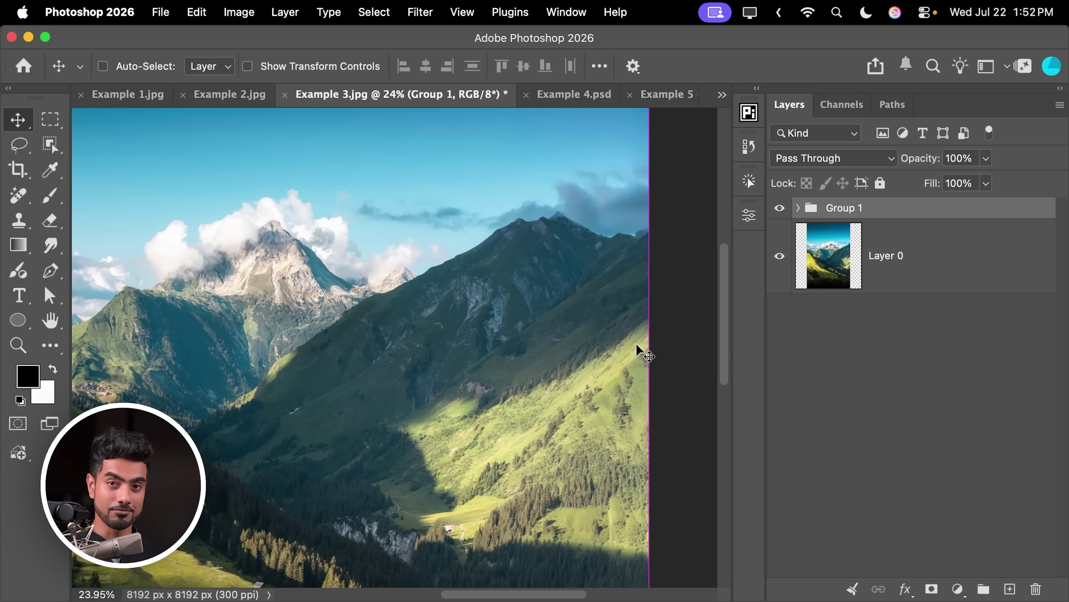
click(778, 209)
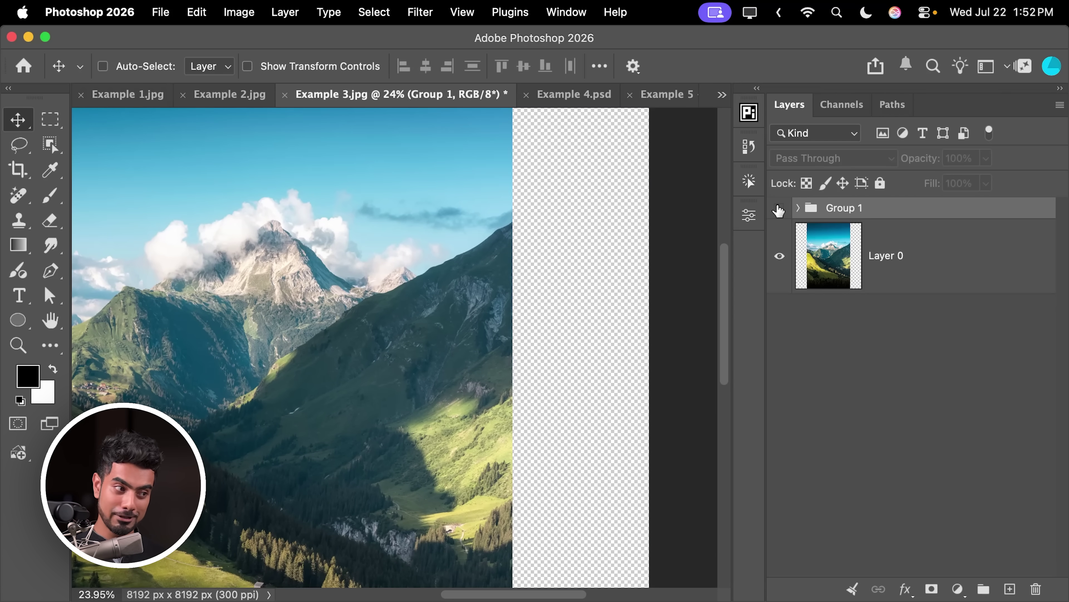
click(778, 209)
scroll(581, 306, up, 5)
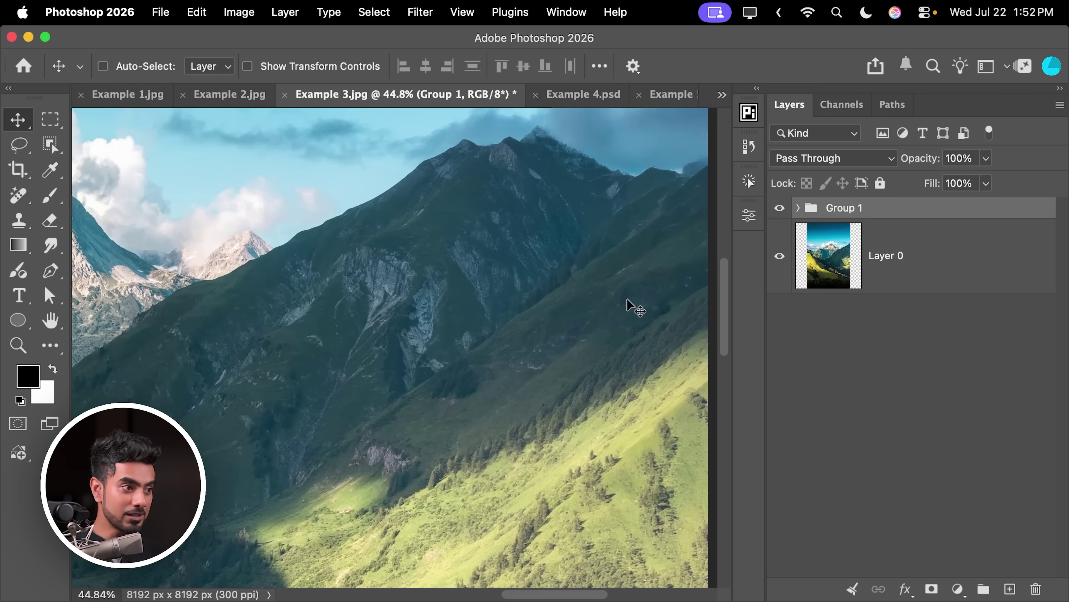
drag(607, 198, 569, 281)
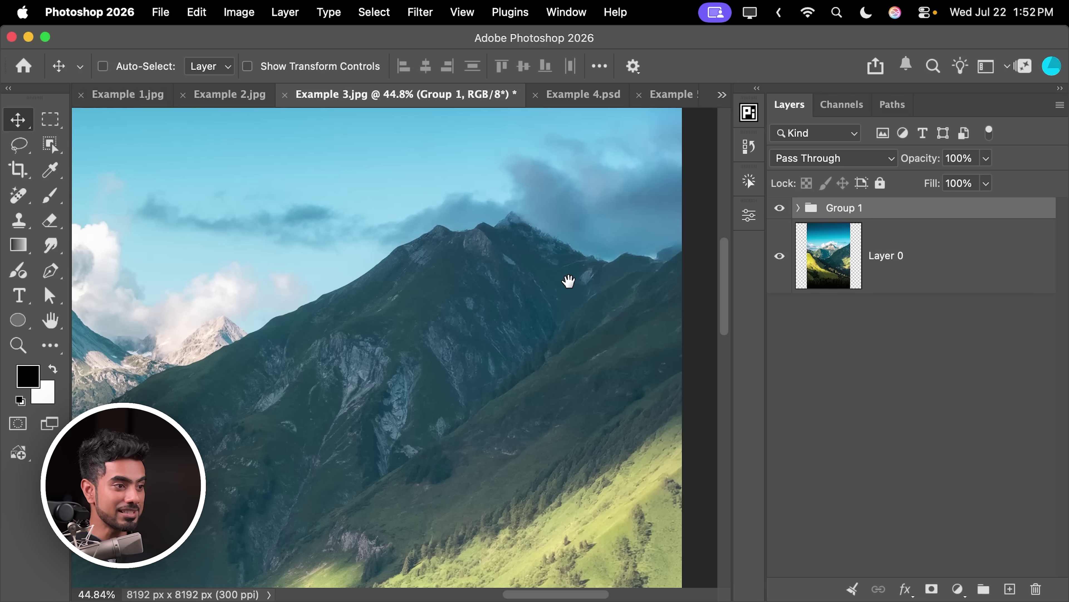
click(776, 211)
click(773, 214)
Inspect the detail of the extended trees and sunlit meadow below the right mountain, toggling Group 1's visibility.
drag(561, 418, 534, 77)
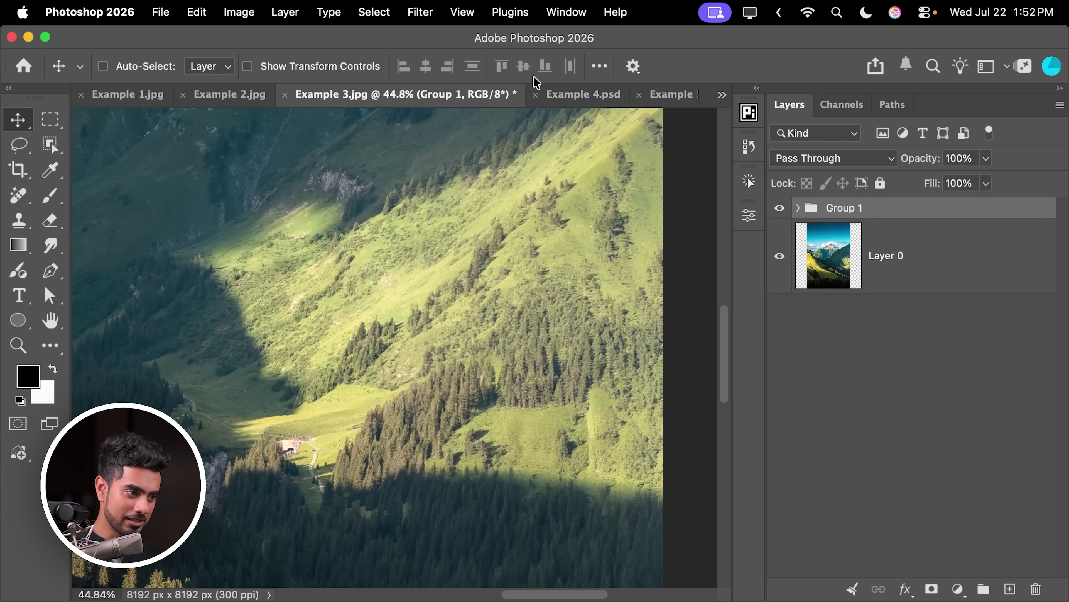
drag(592, 331, 611, 292)
click(778, 214)
click(777, 213)
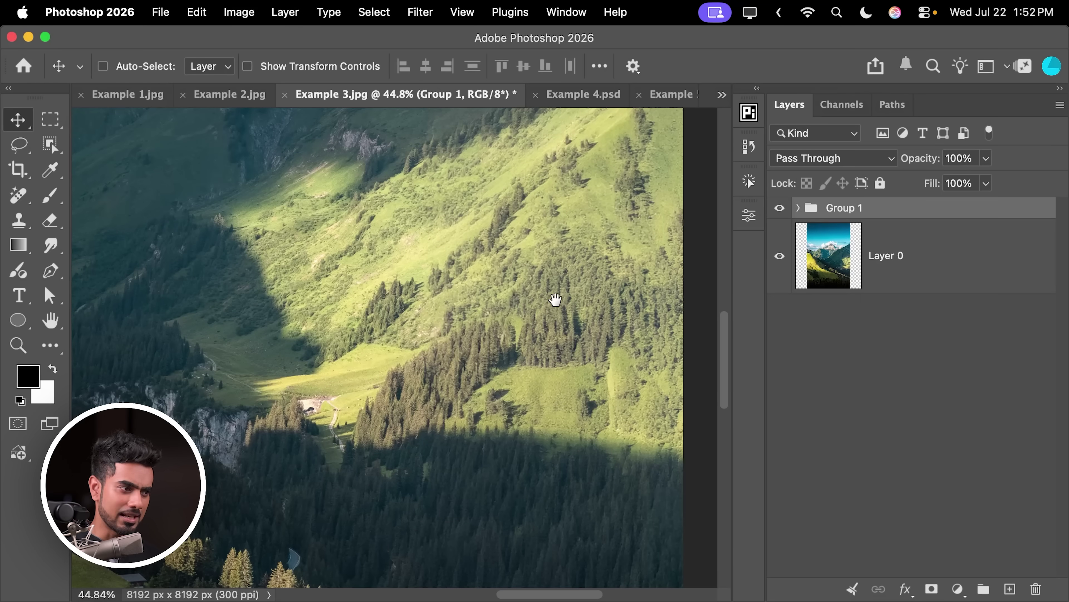
drag(525, 204, 581, 321)
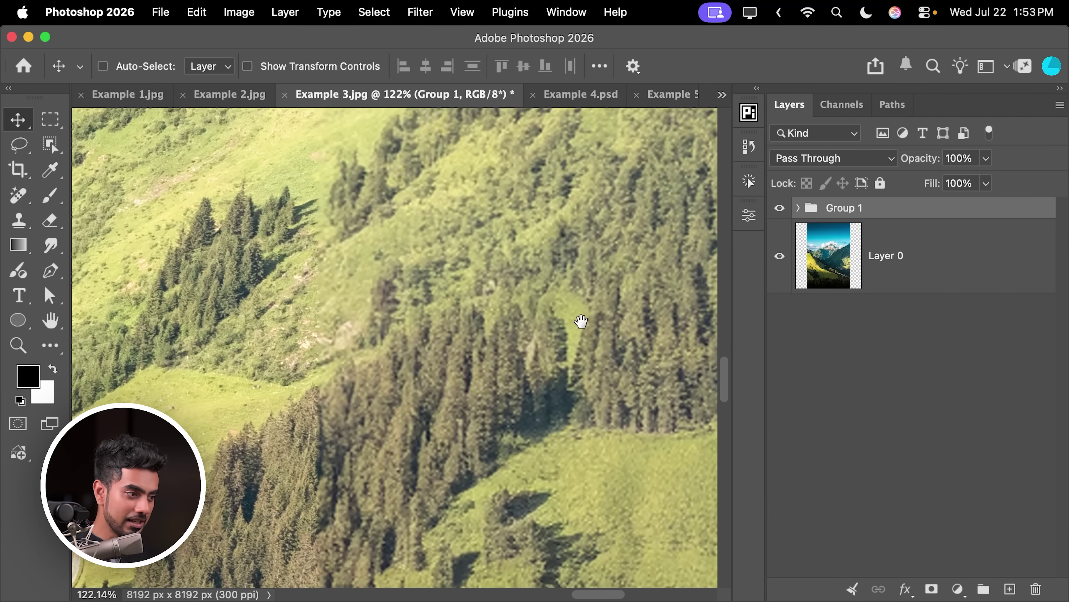
drag(353, 382, 449, 382)
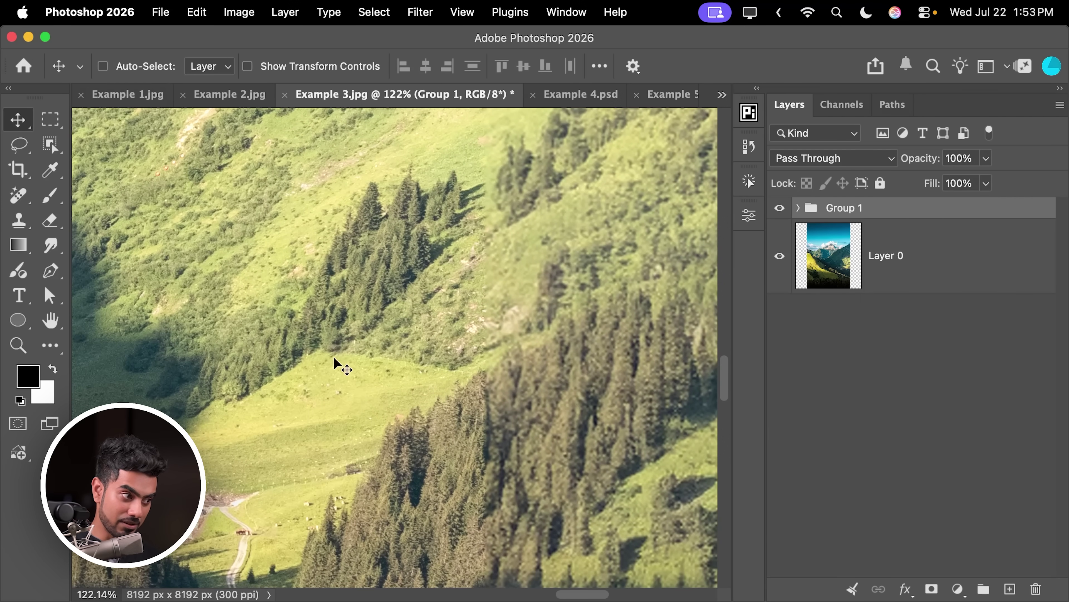
scroll(481, 374, right, 5)
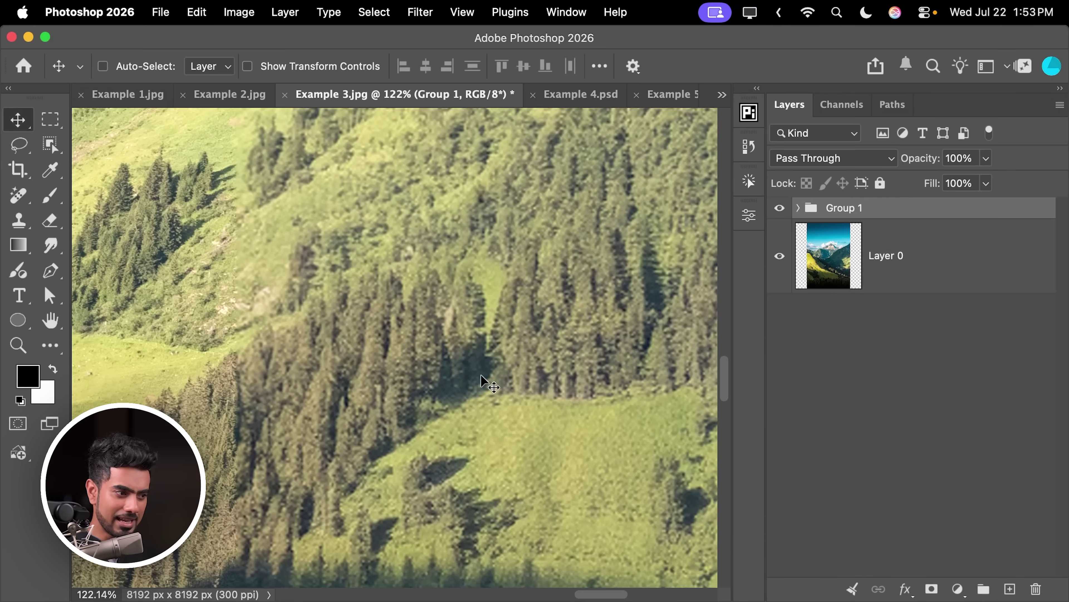
Examine the generated grassy hillside and clouds at the photo's left edge, and hide Group 1 to compare.
scroll(466, 324, down, 5)
scroll(724, 367, up, 10)
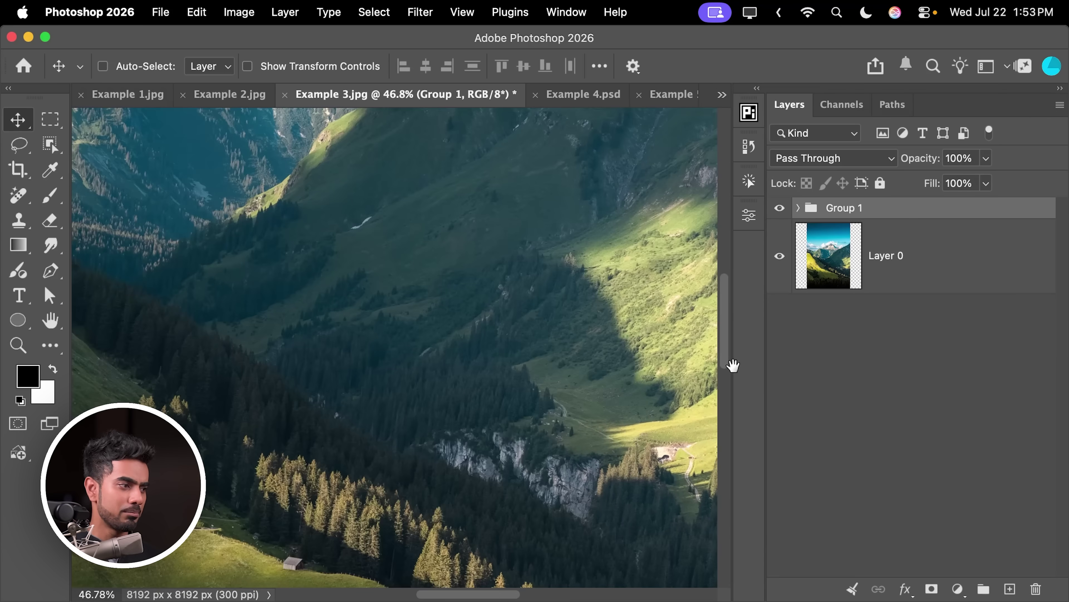
scroll(382, 191, up, 3)
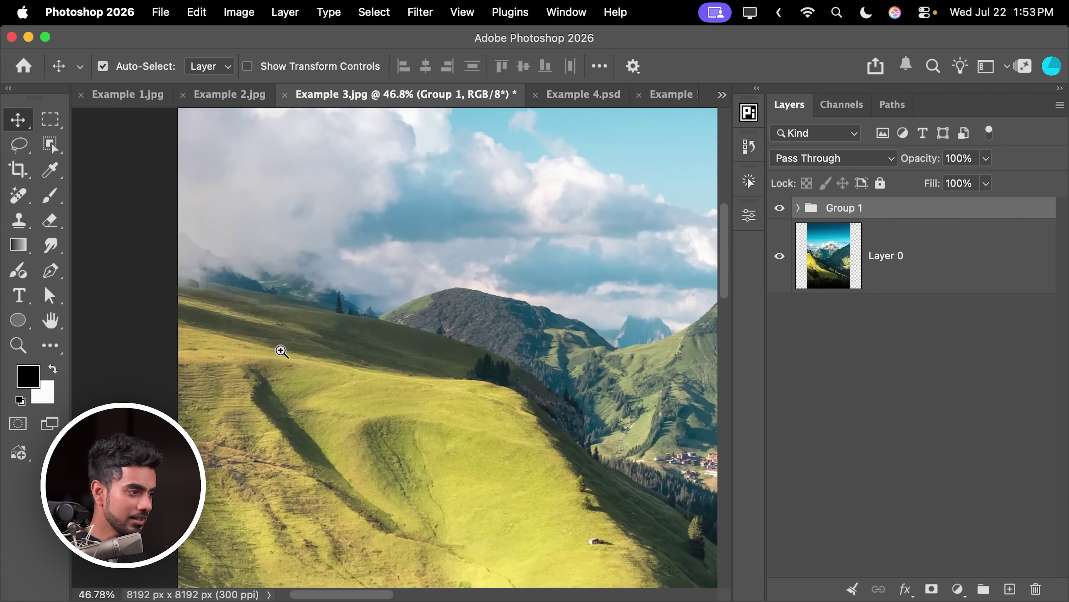
scroll(599, 235, up, 2)
click(780, 209)
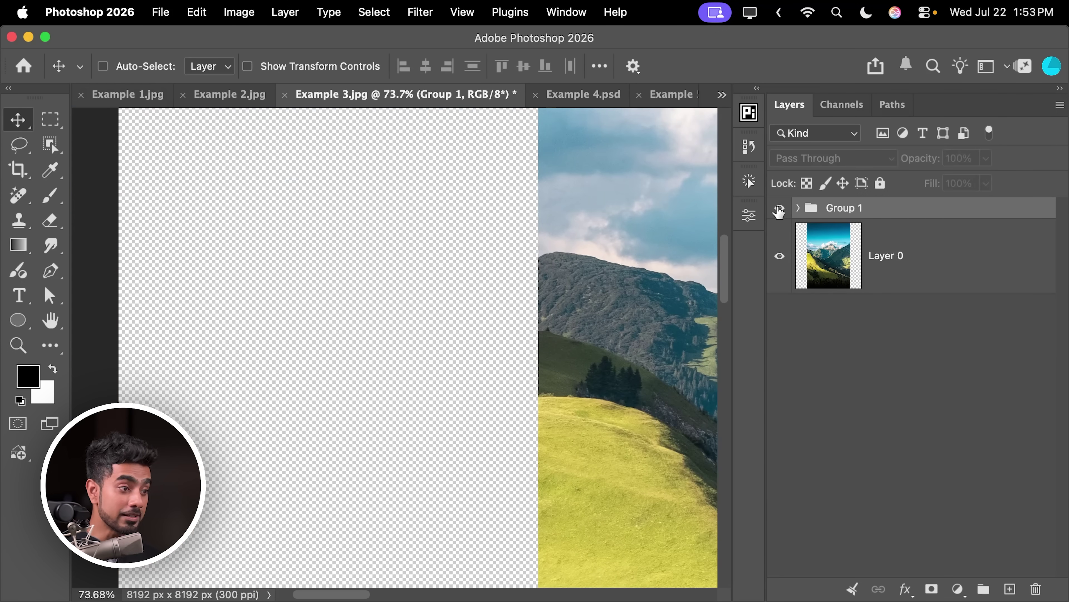
Show Group 1 again and examine how the generated hillside blends into the original landscape.
click(779, 209)
scroll(505, 280, down, 2)
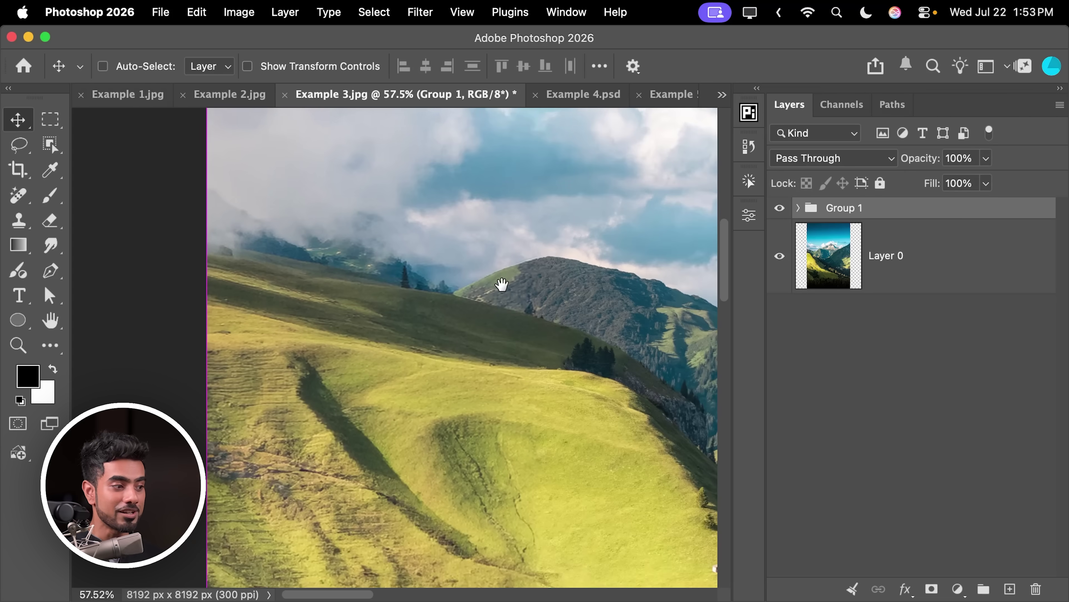
scroll(499, 284, down, 3)
scroll(499, 285, right, 5)
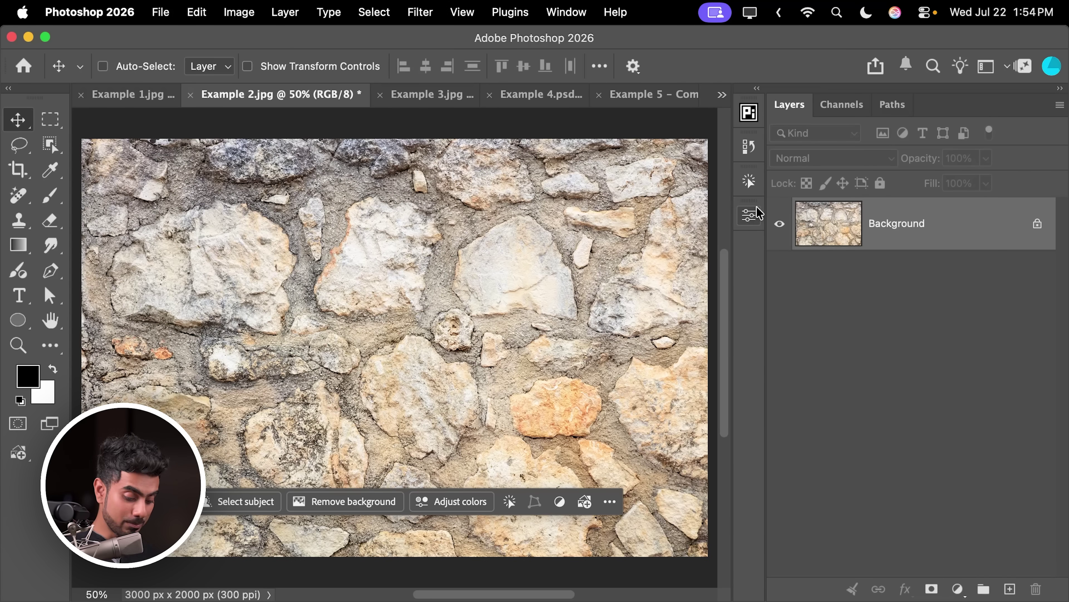
Inspect the stone wall image's tile seams in Pattern Preview, and turn the preview off again.
key(super+minus)
key(super+minus)
key(super+minus)
scroll(396, 273, down, 2)
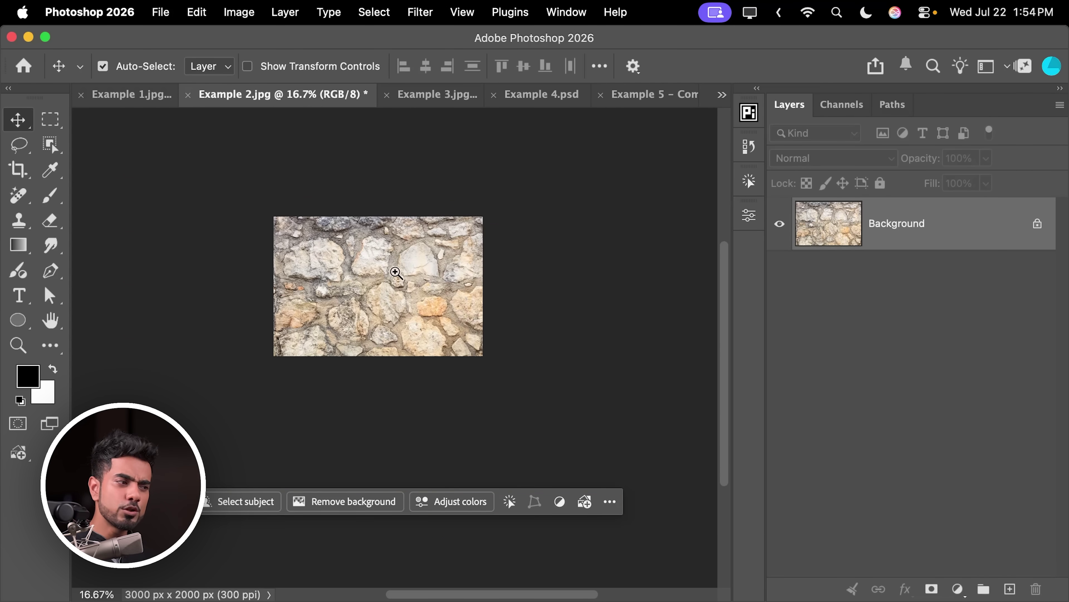
drag(396, 273, 413, 274)
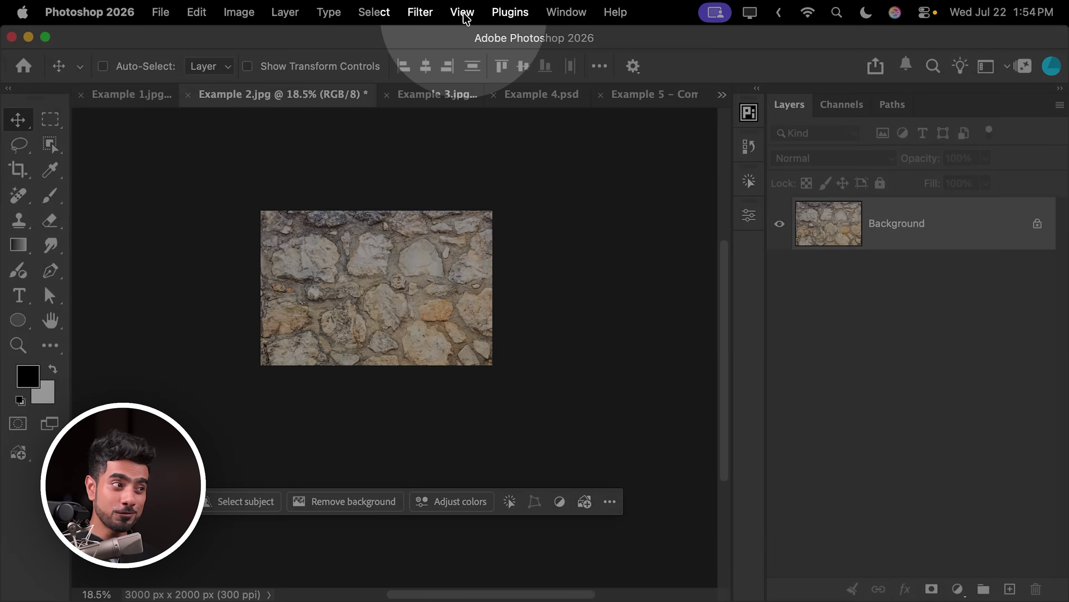
click(461, 11)
click(535, 287)
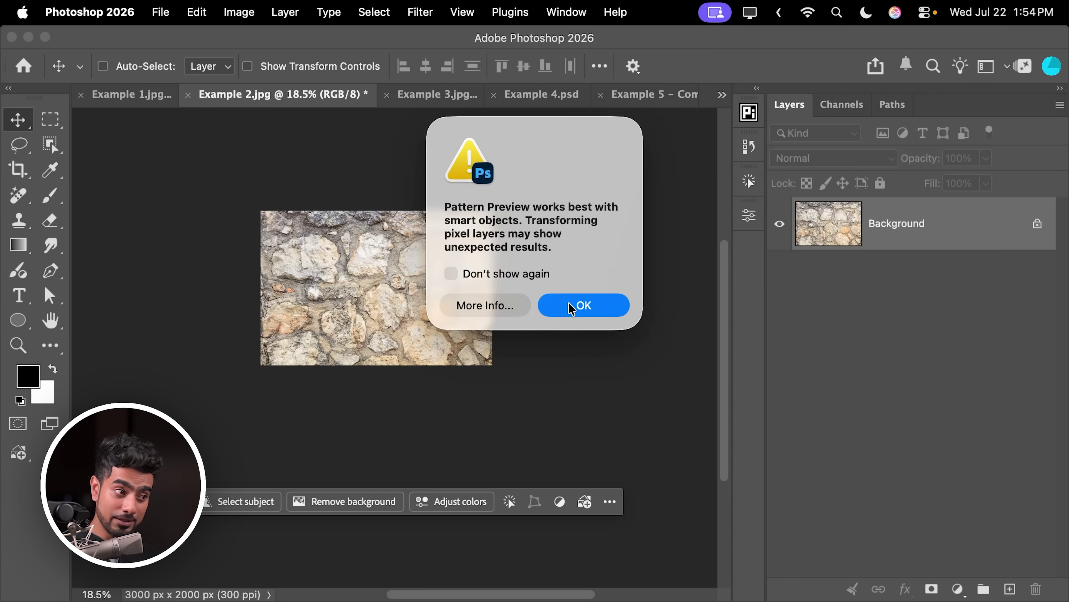
click(575, 307)
drag(494, 265, 430, 297)
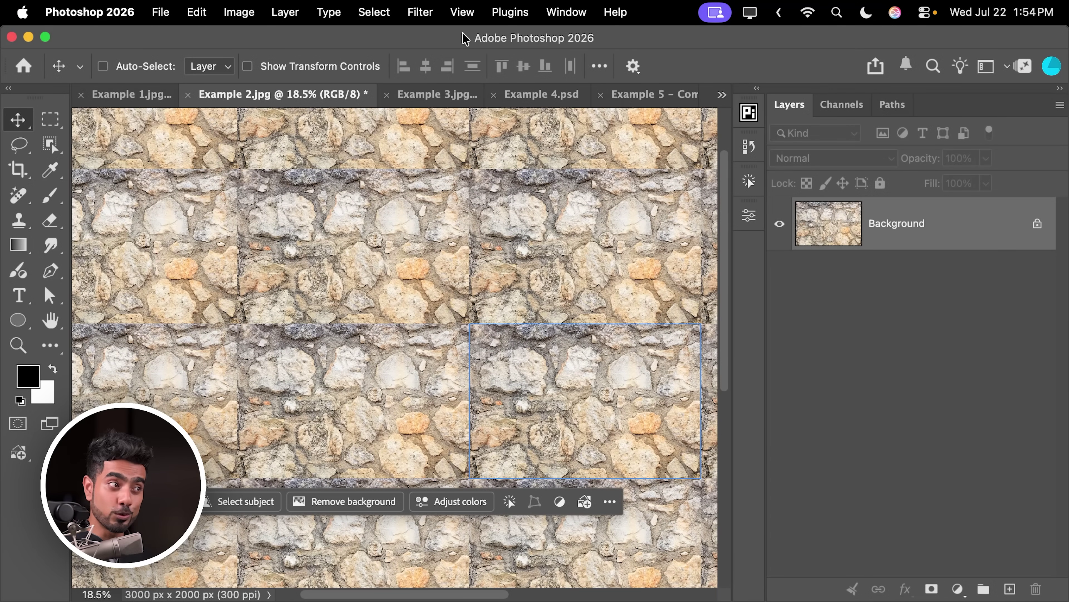
click(462, 12)
click(489, 290)
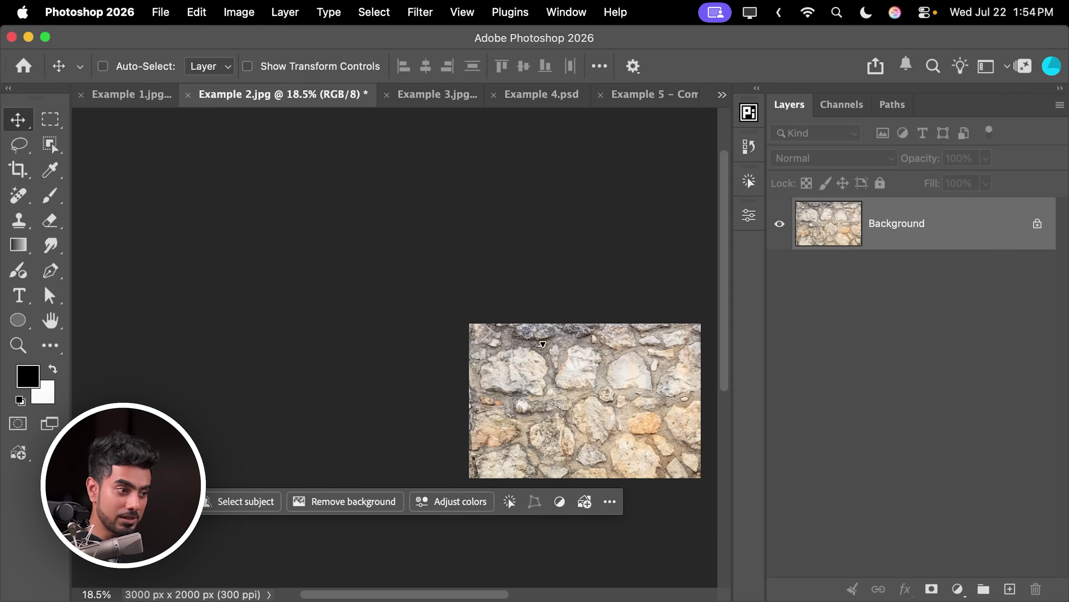
Open the Offset filter for the stone wall image and reset the horizontal and vertical offsets to 0.
scroll(457, 297, up, 3)
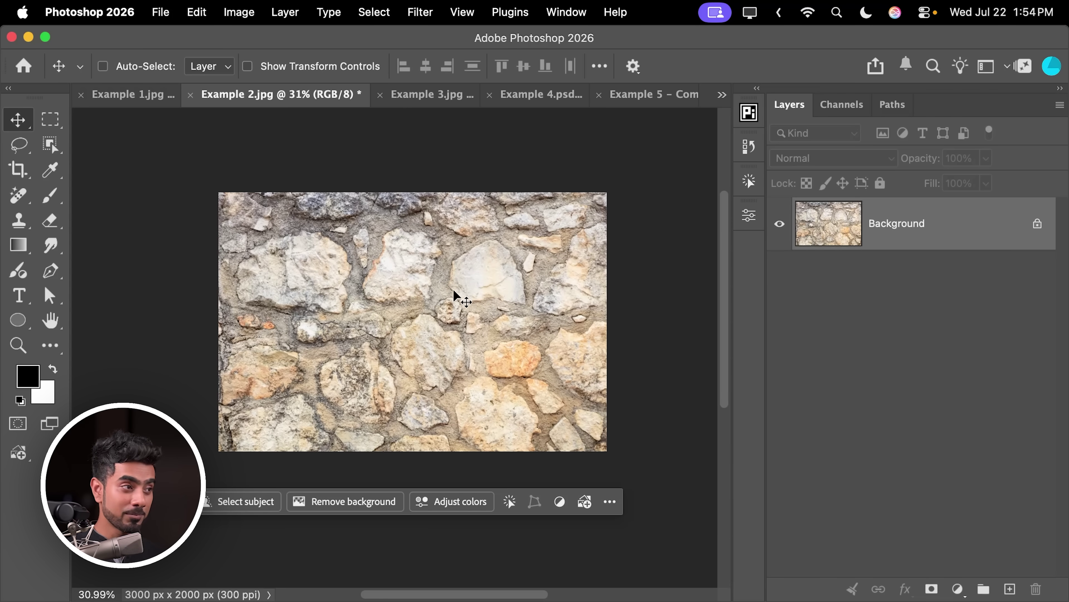
click(420, 11)
mouse_move(504, 376)
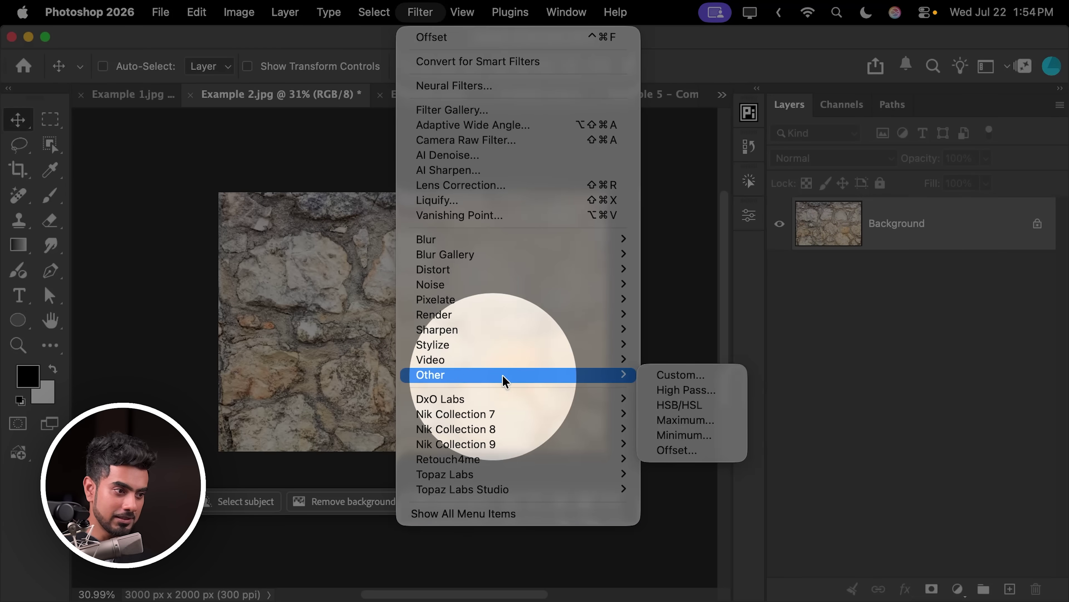
click(678, 450)
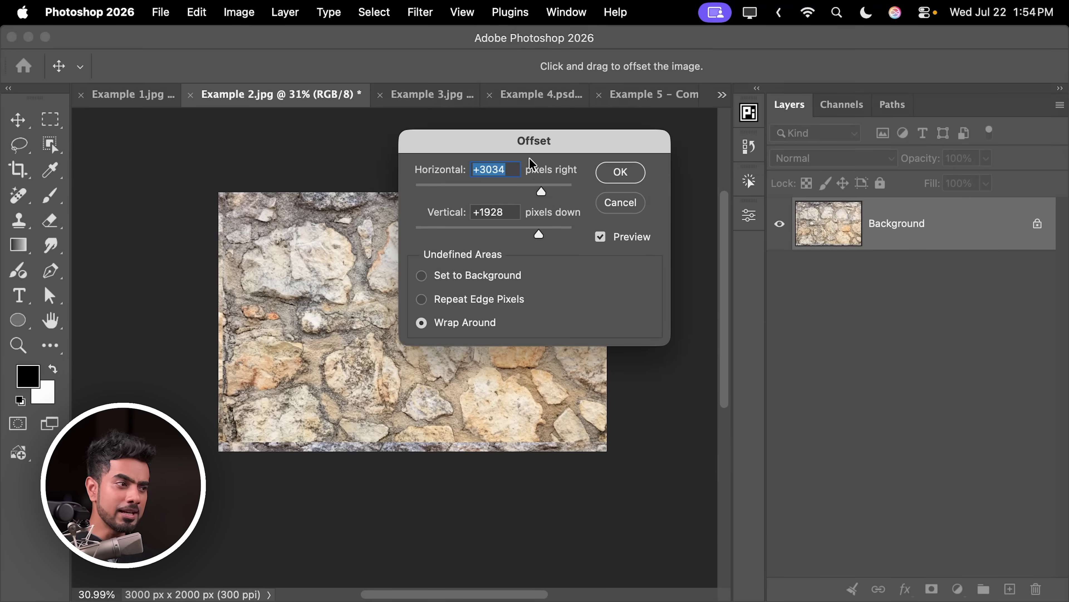
drag(532, 162, 753, 272)
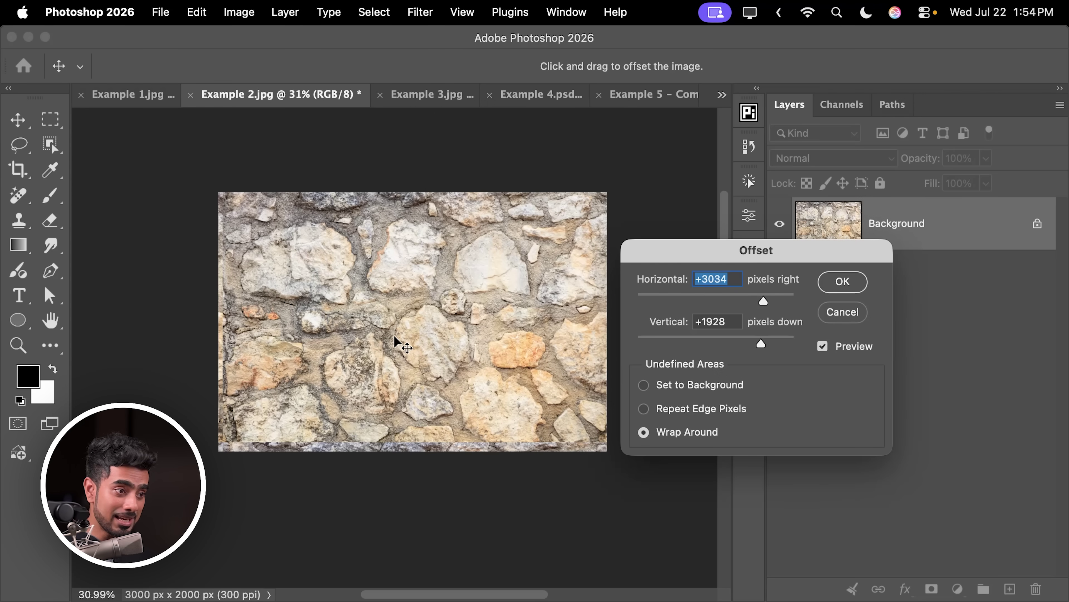
text(0)
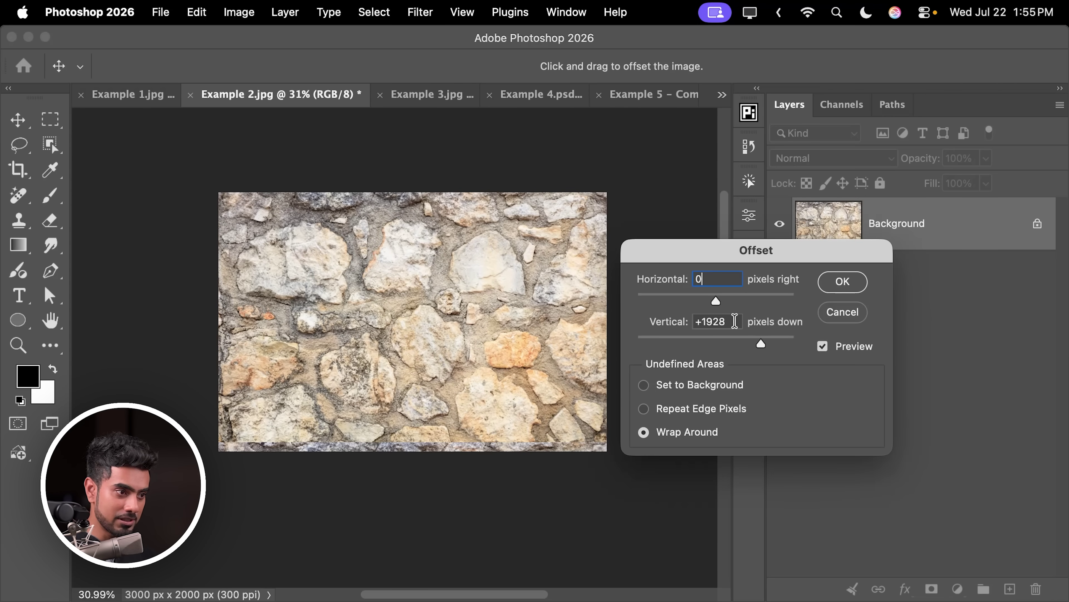
key(Tab)
text(0)
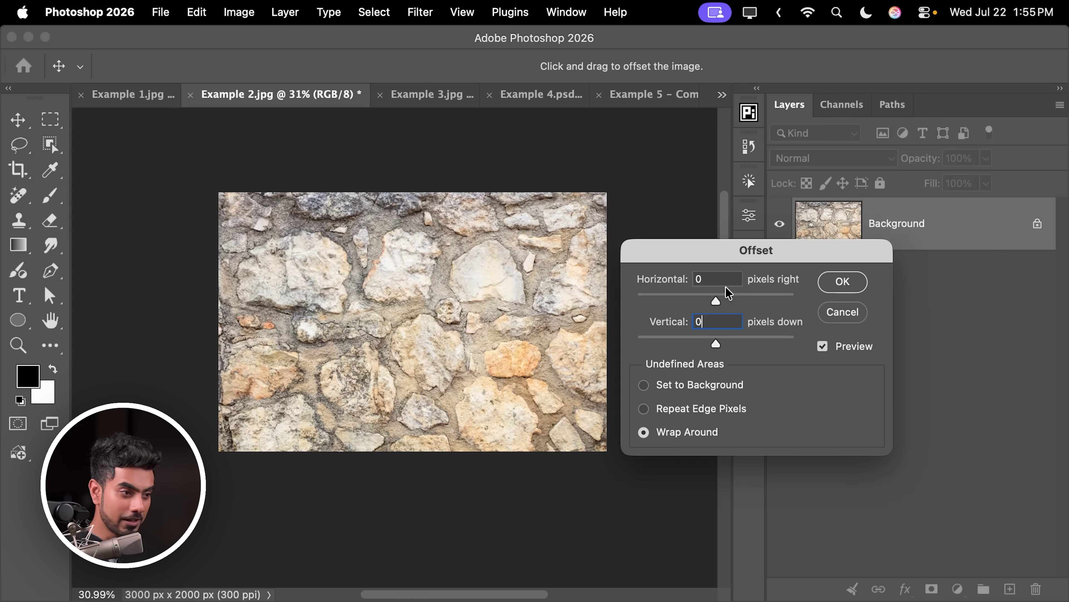
Offset the stone wall image by +1614 pixels right and +899 pixels down with Wrap Around, and apply the filter.
drag(721, 299, 741, 297)
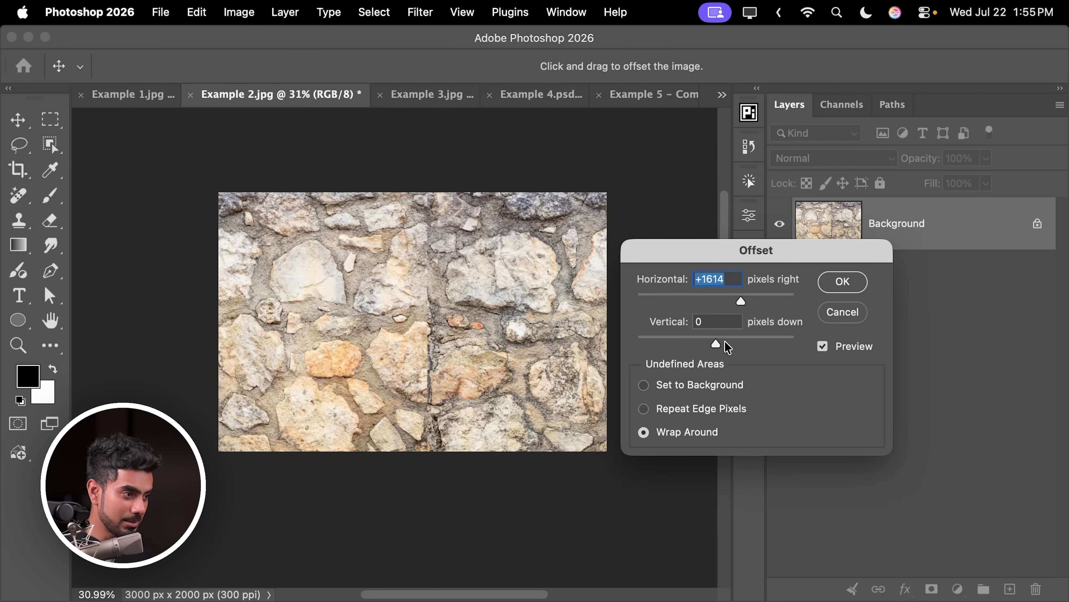
drag(725, 341, 737, 345)
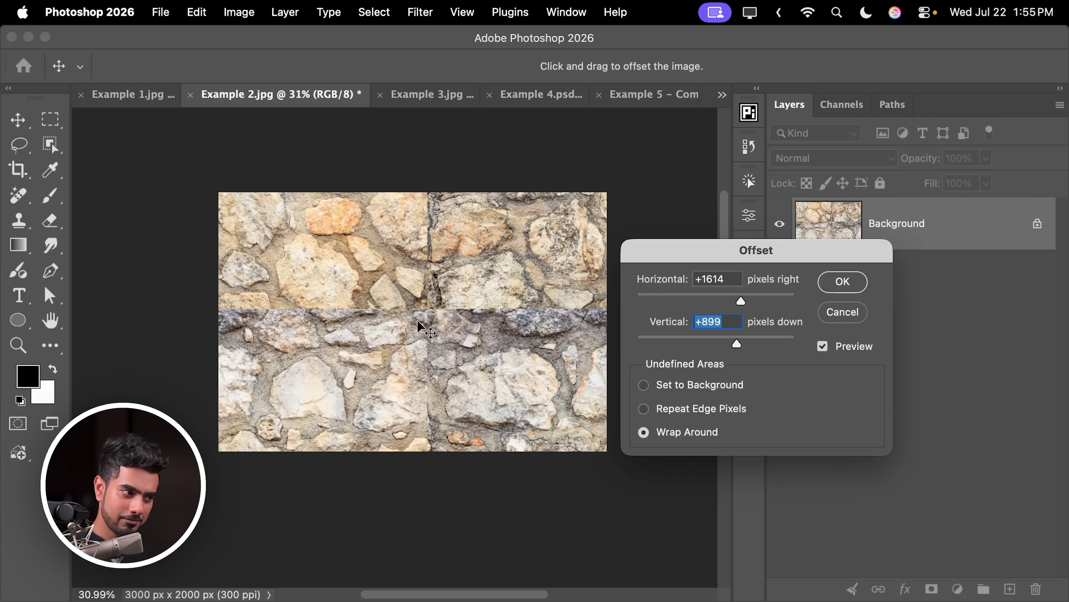
click(842, 282)
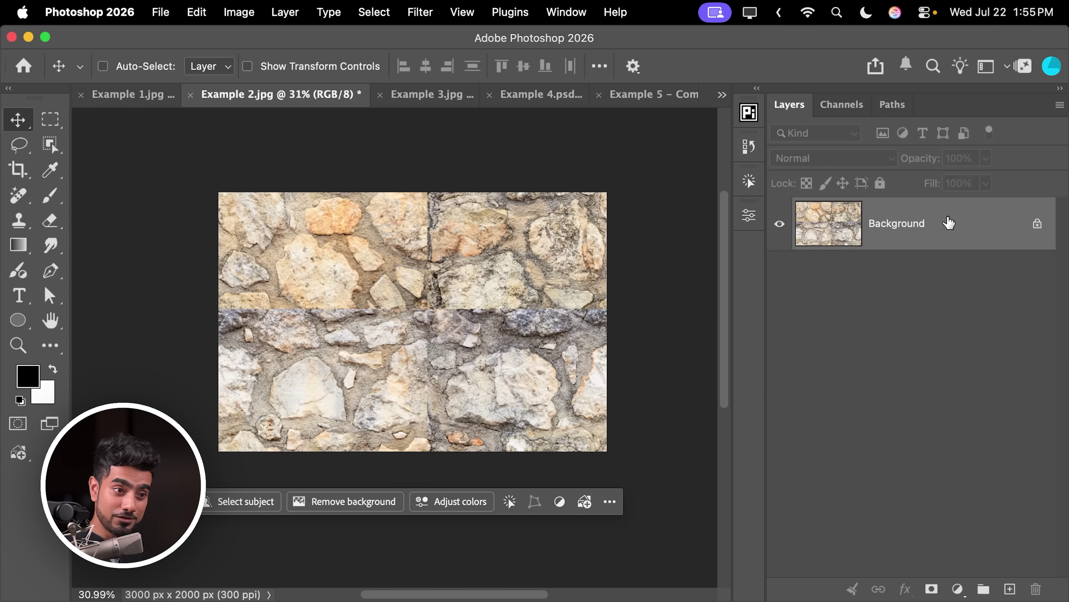
Unlock the Background layer and draw a freehand Lasso selection around the cross-shaped seams running through the stone wall.
click(1038, 229)
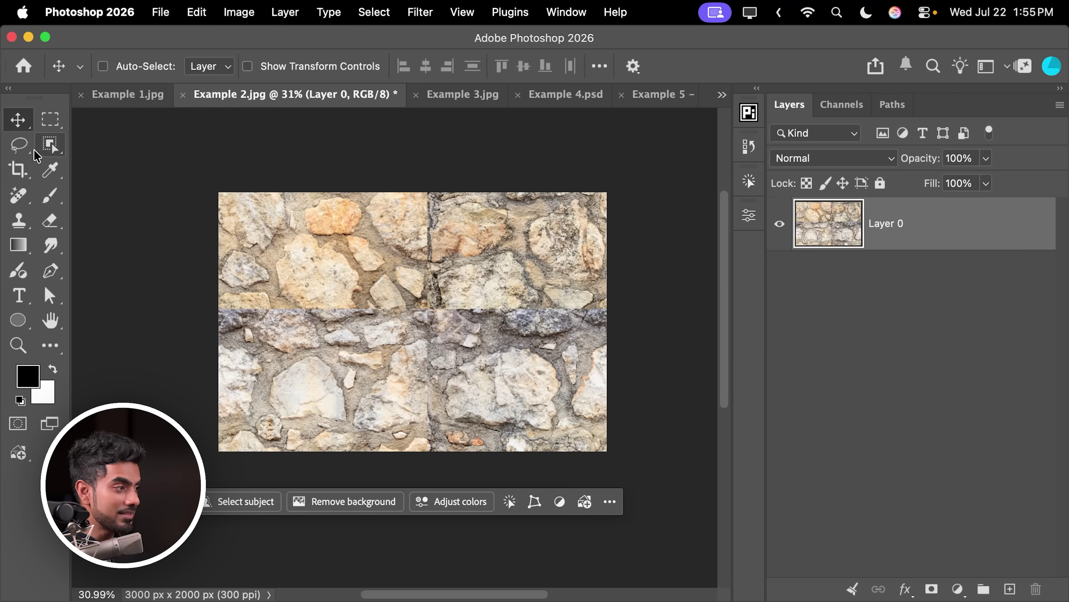
click(18, 146)
scroll(356, 311, up, 4)
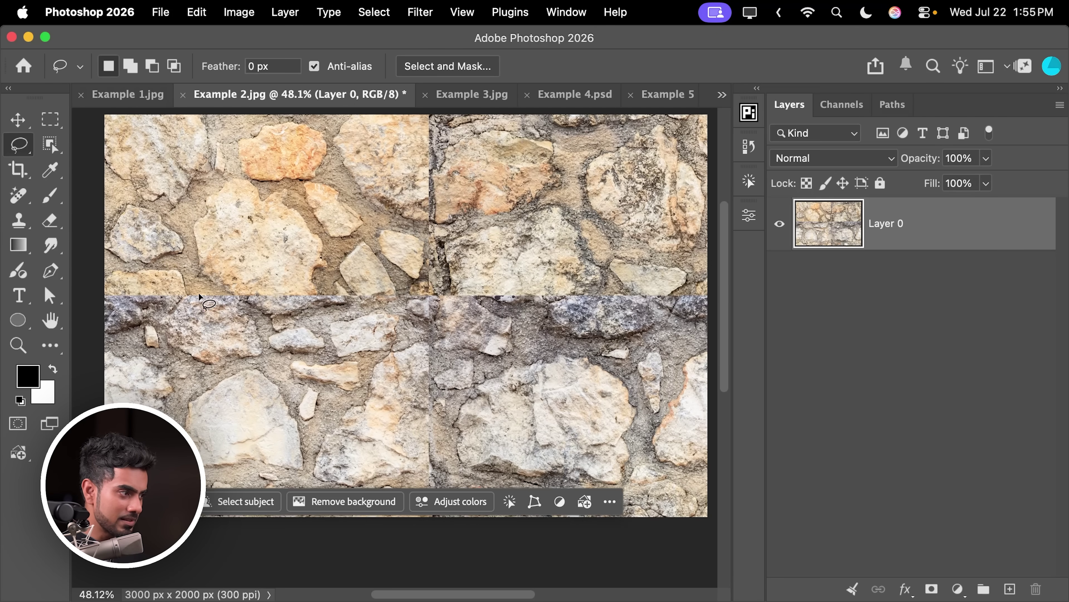
drag(105, 299, 237, 269)
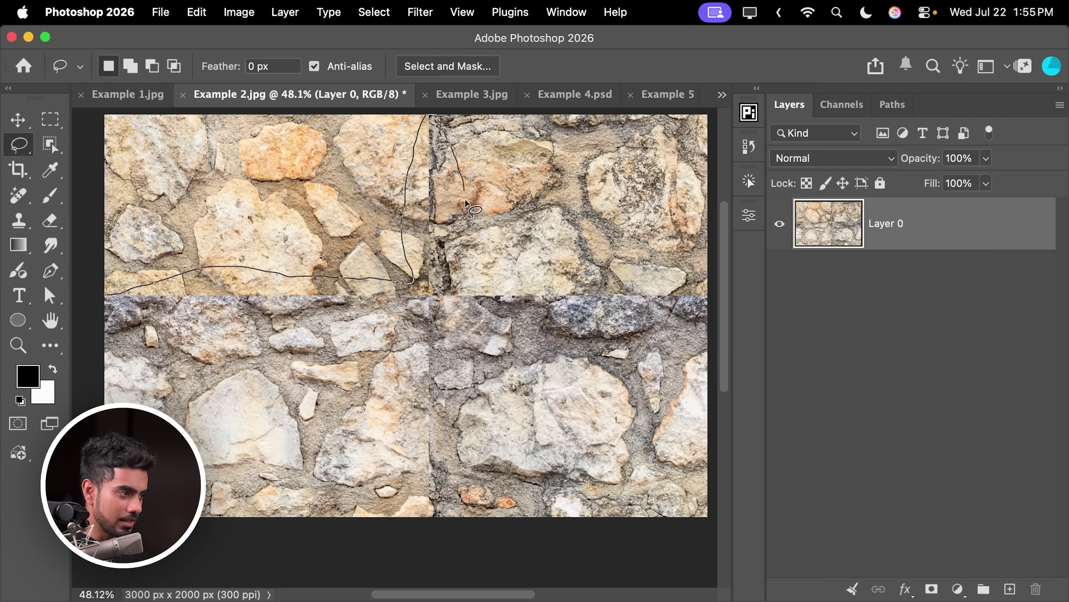
mouse_move(465, 203)
mouse_down()
mouse_move(532, 267)
mouse_move(689, 286)
mouse_up()
mouse_move(641, 321)
mouse_down()
mouse_move(485, 333)
mouse_move(491, 431)
mouse_up()
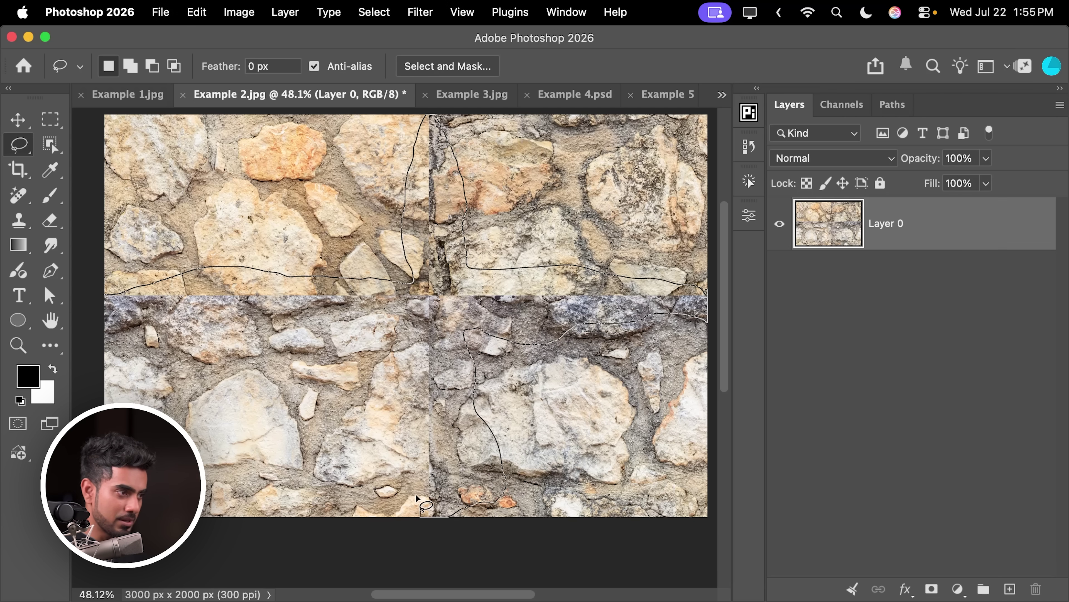
drag(109, 322, 105, 315)
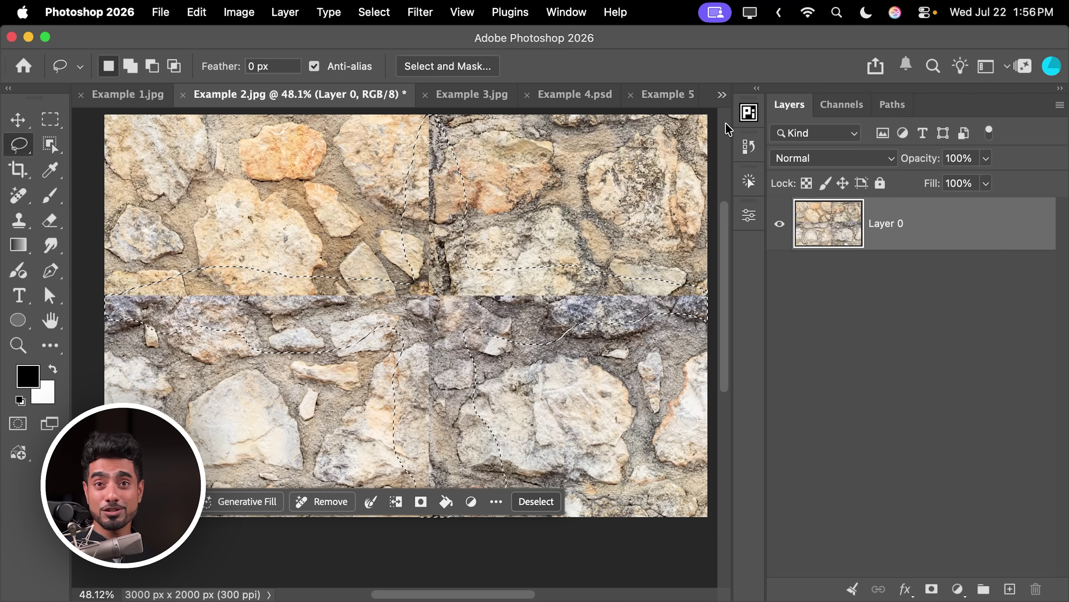
Try deleting the stone pixels inside the seam selection, and undo the deletion.
key(BackSpace)
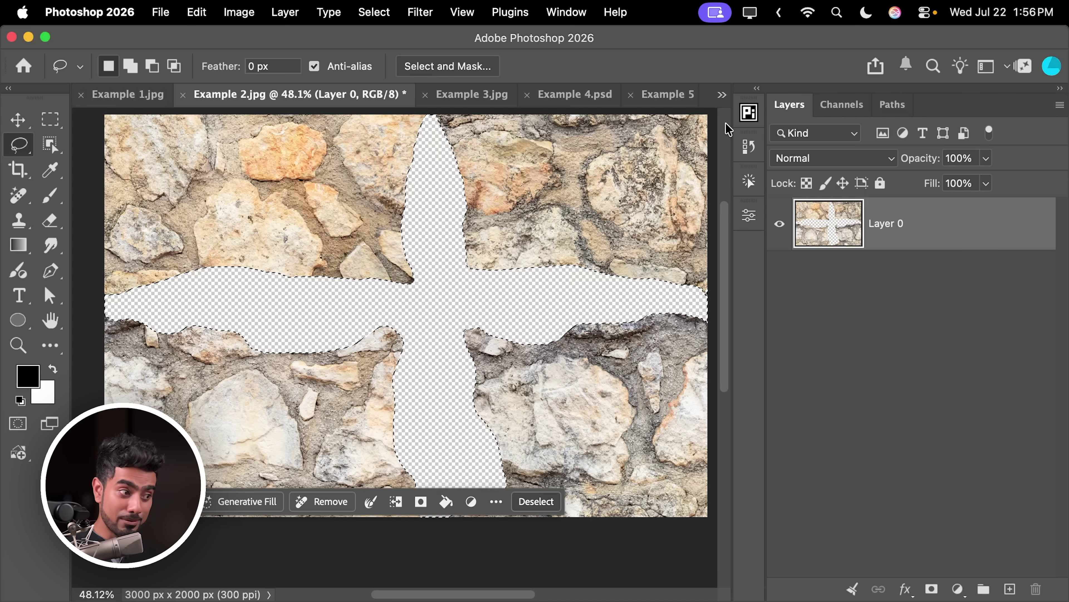
key(super+z)
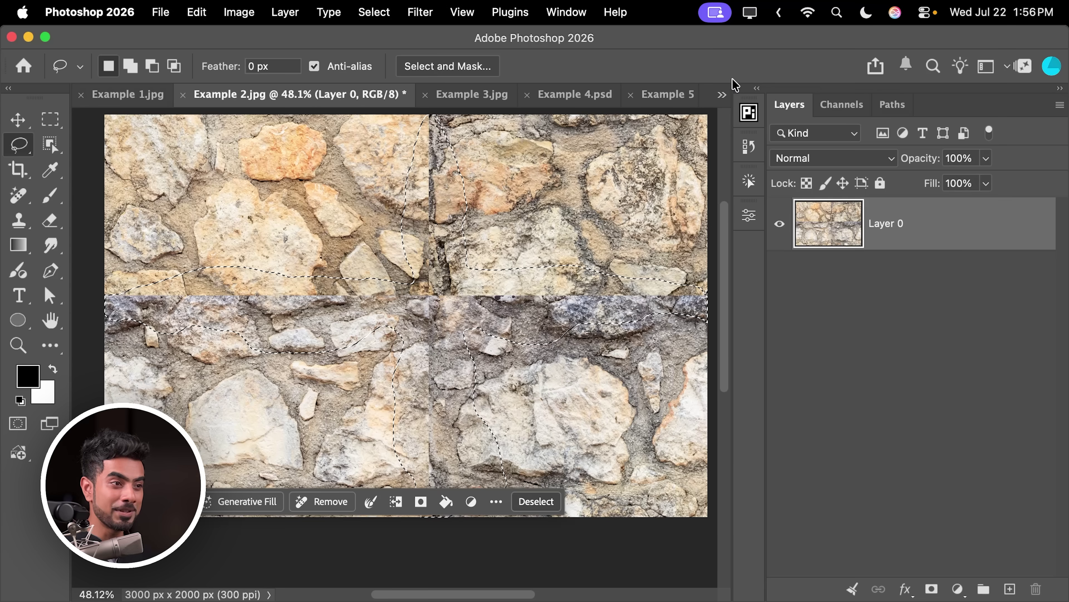
Fill the selected seams using Hi-Res GenFill's selection option with the Firefly Fill & Expand model, and move the Properties panel off the image.
click(750, 114)
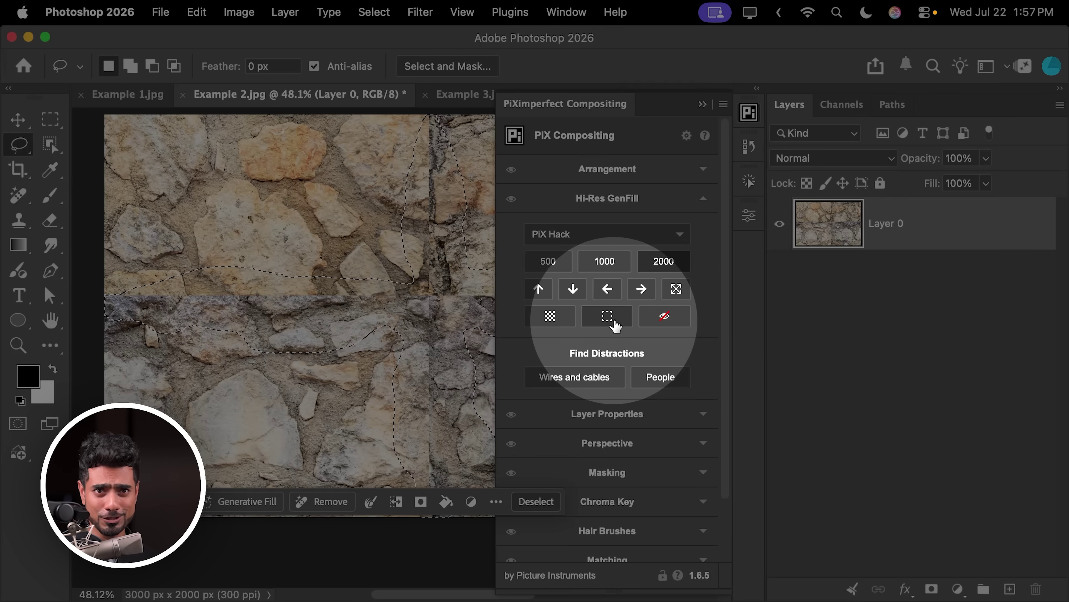
click(588, 234)
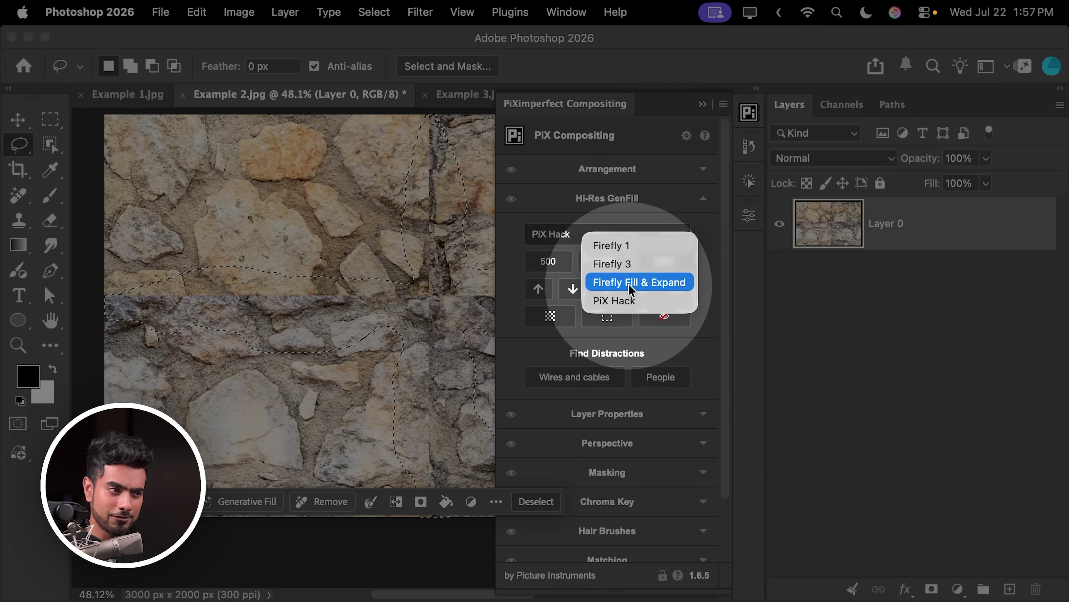
click(645, 283)
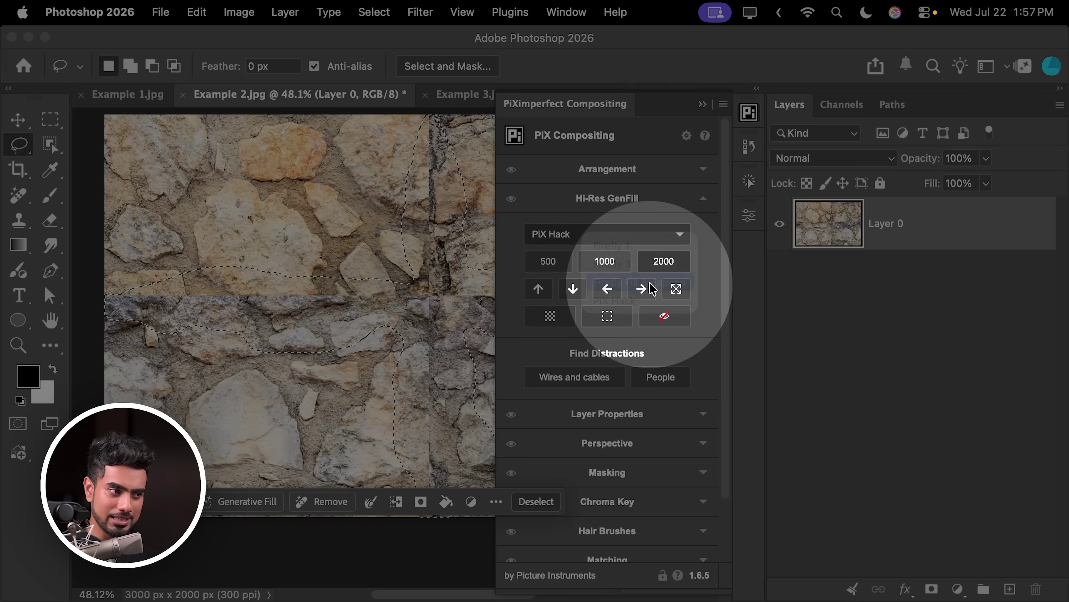
click(608, 317)
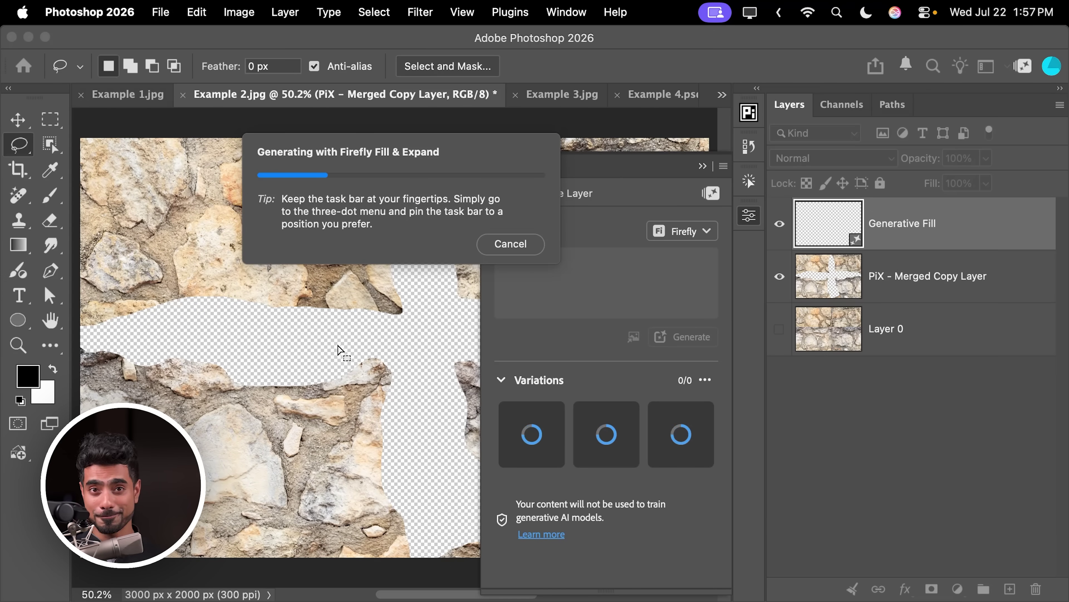
drag(611, 166, 848, 192)
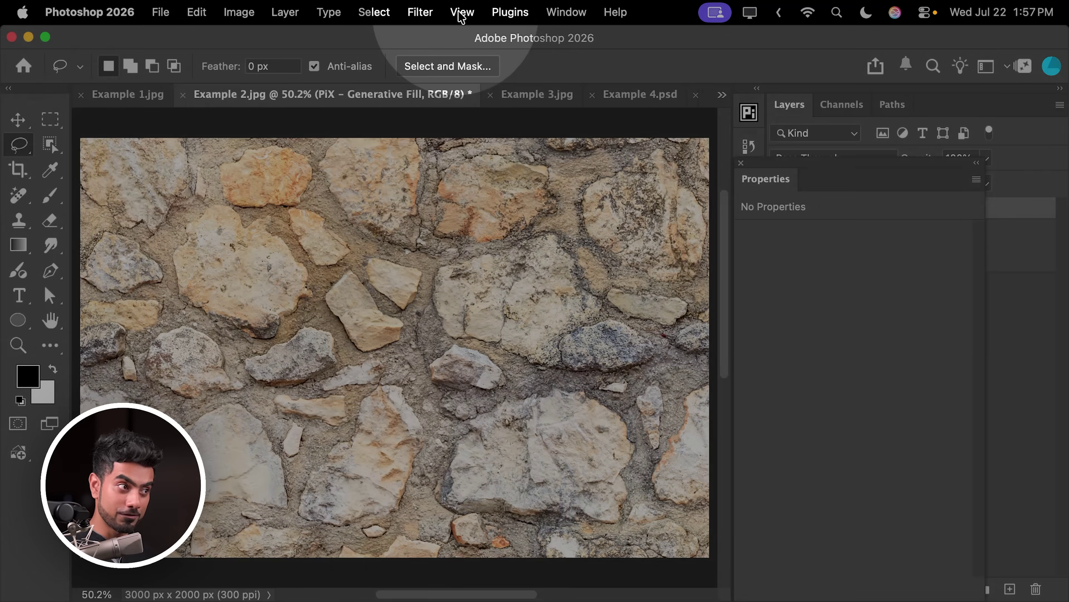
Turn on Pattern Preview for the filled stone wall and examine the repeating tile edges for seams.
click(462, 12)
click(486, 288)
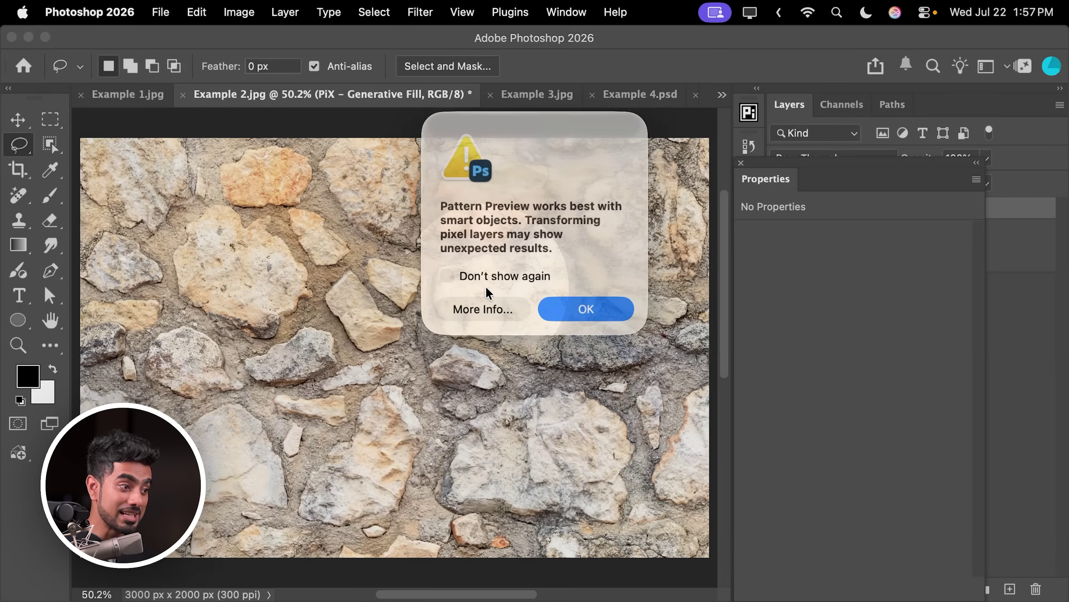
click(598, 310)
mouse_move(602, 308)
mouse_down()
mouse_move(426, 372)
mouse_move(497, 237)
mouse_up()
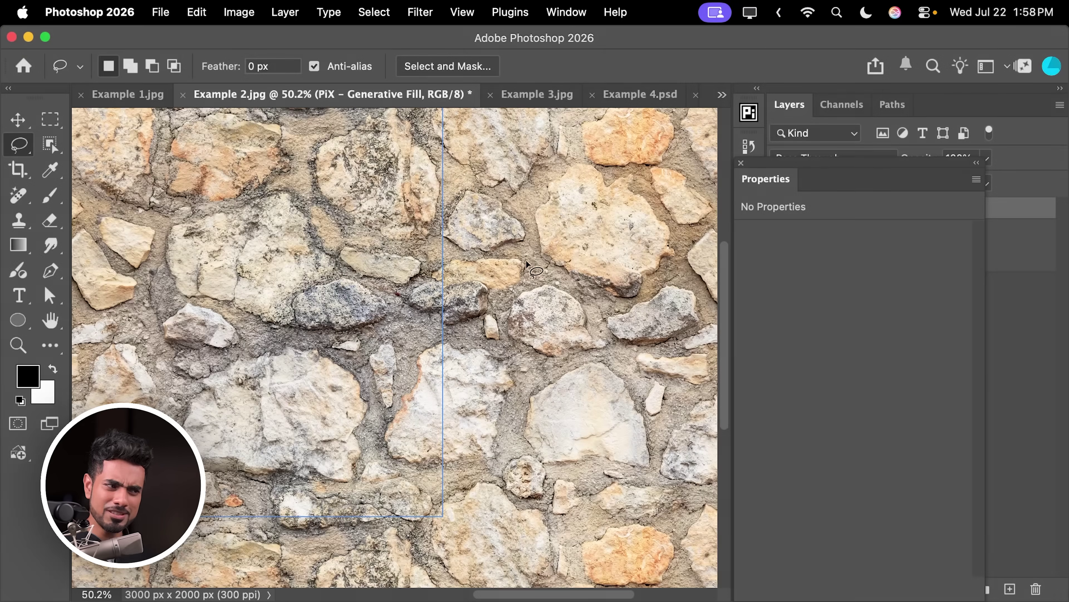
drag(644, 112, 452, 327)
drag(370, 313, 480, 289)
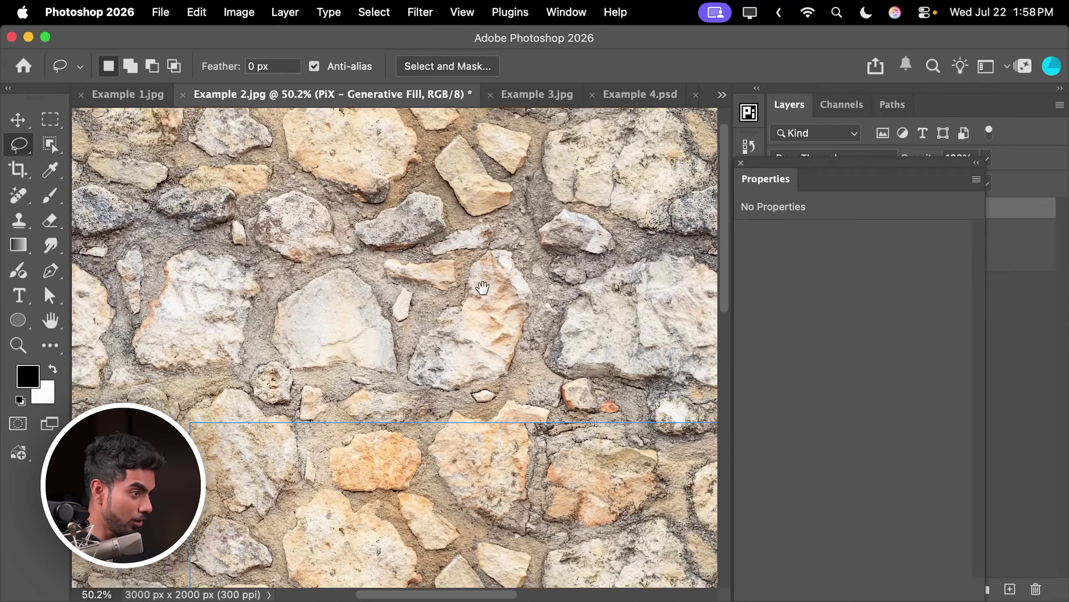
scroll(445, 301, down, 4)
drag(424, 322, 435, 255)
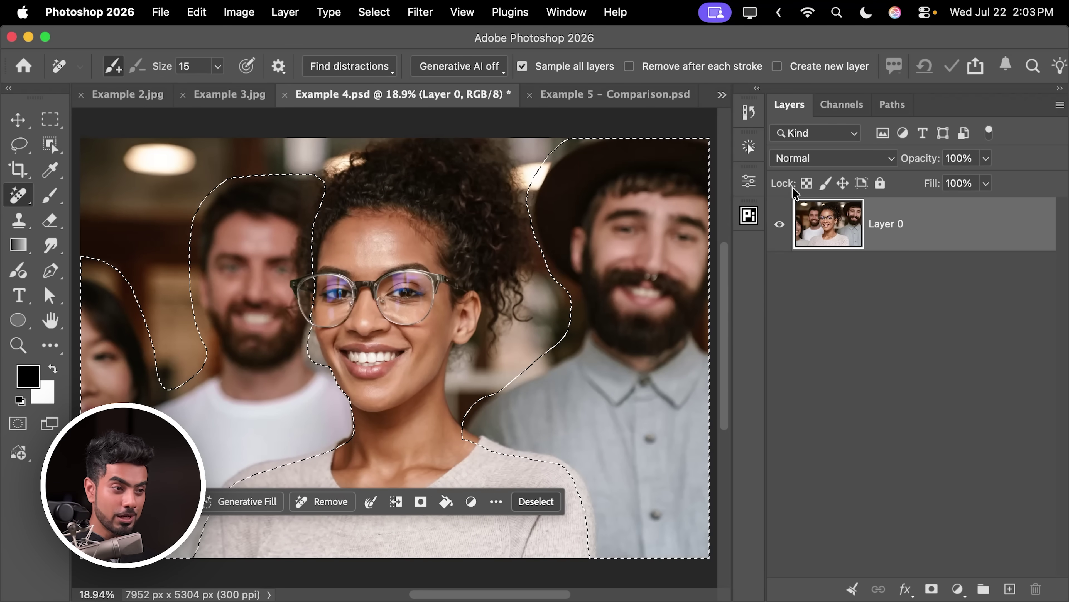
With the PiXimperfect Compositing panel open, delete the selected background people from Layer 0 of Example 4.psd and deselect.
click(750, 216)
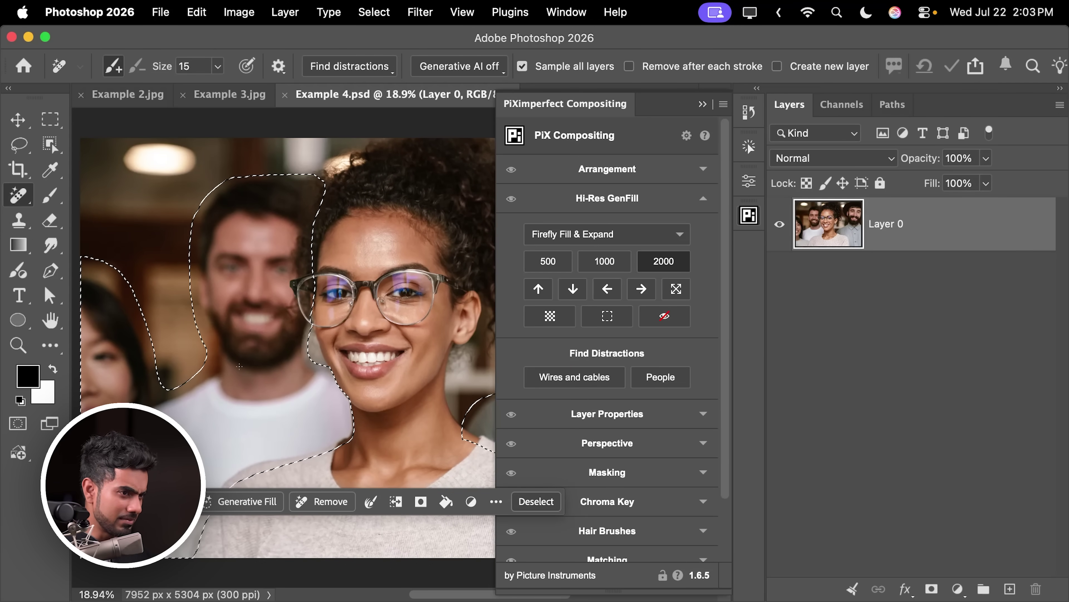
key(Delete)
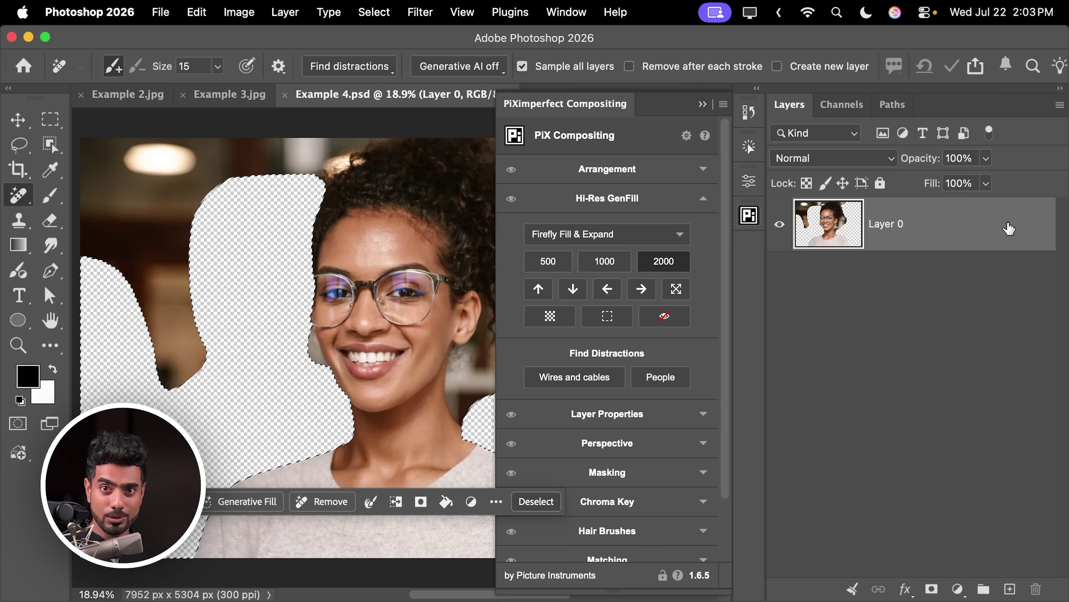
key(super+d)
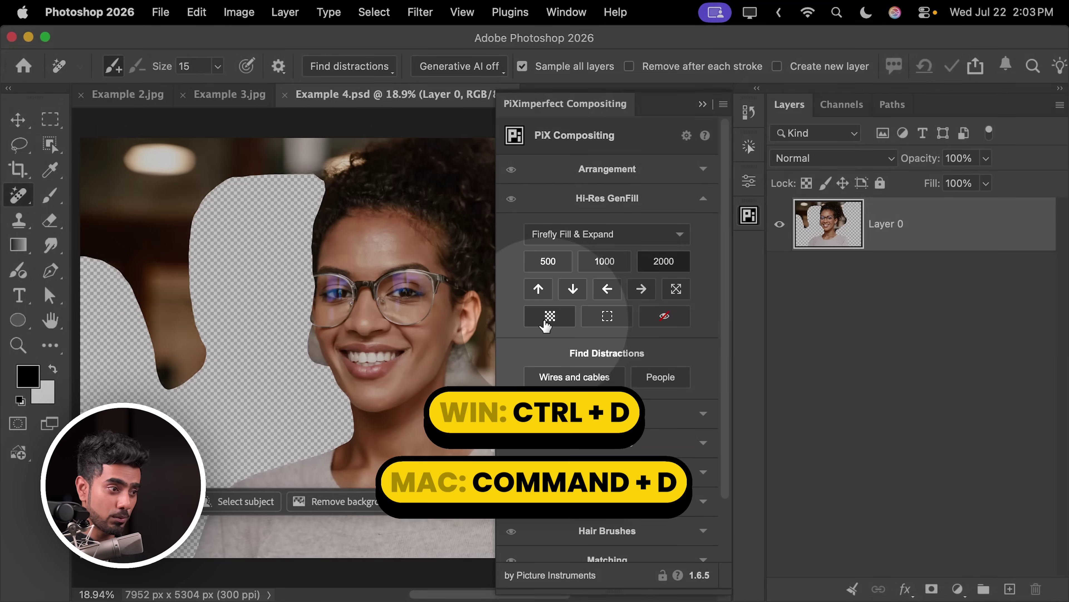
Fill the transparent areas around the woman using Hi-Res GenFill's transparency option with Firefly Fill & Expand, keeping the Properties panel off the image.
click(547, 316)
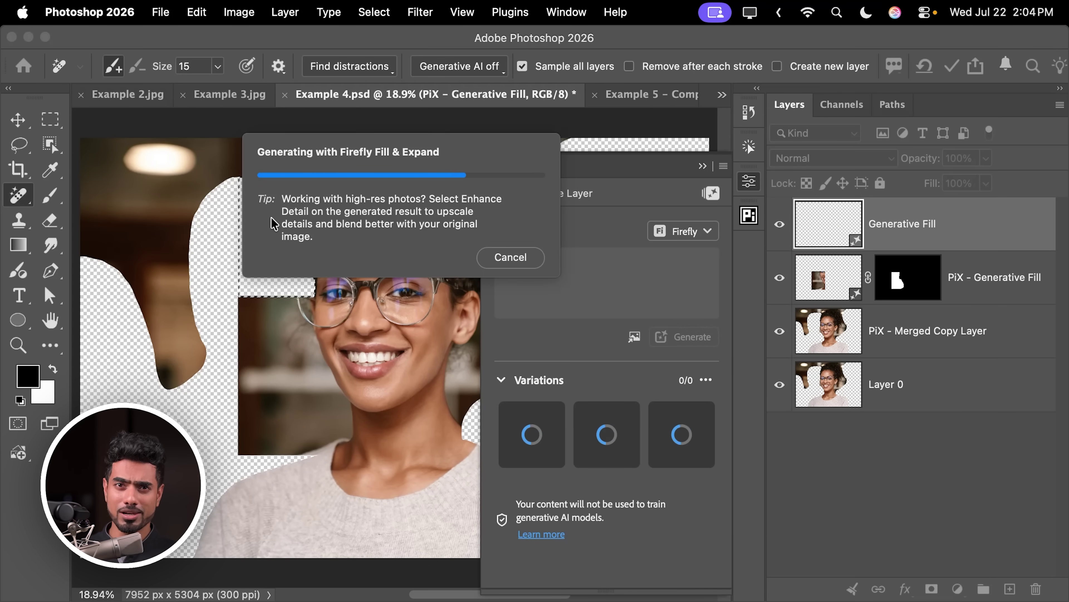
drag(643, 172, 895, 184)
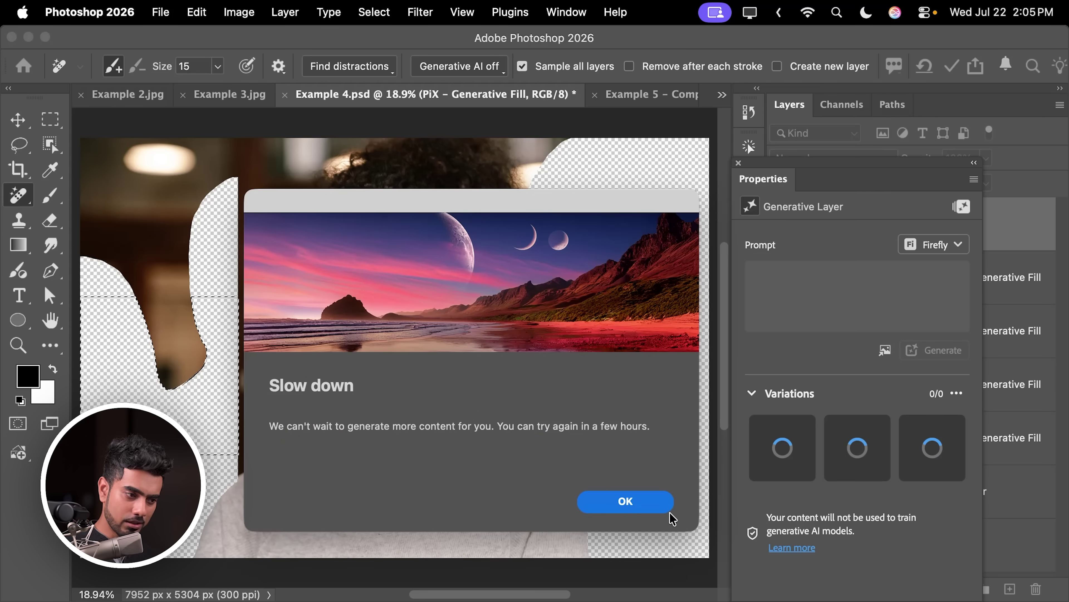
click(627, 501)
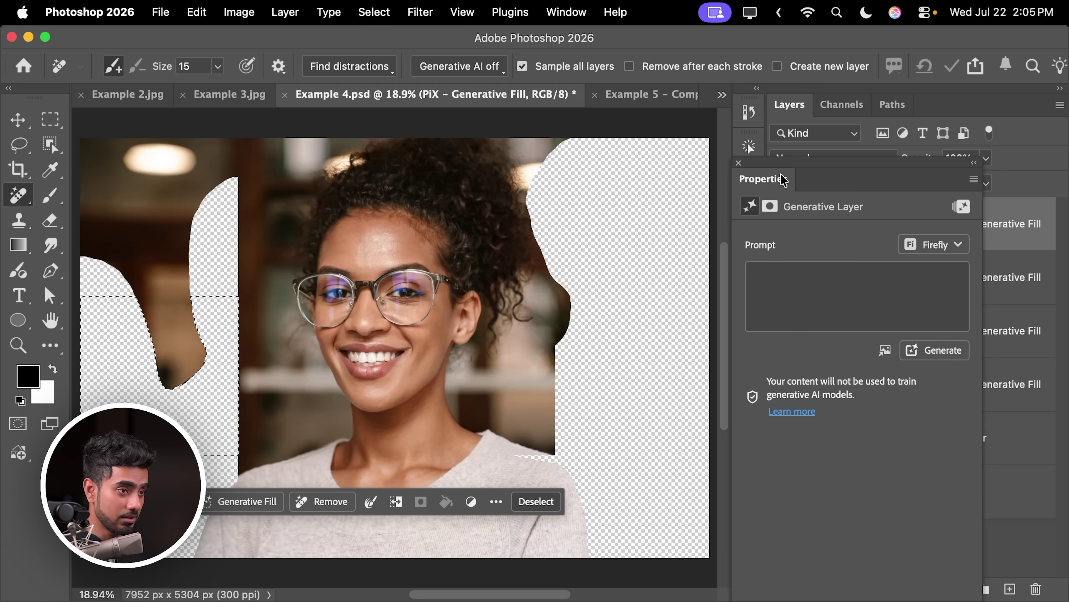
drag(783, 179, 846, 262)
click(748, 181)
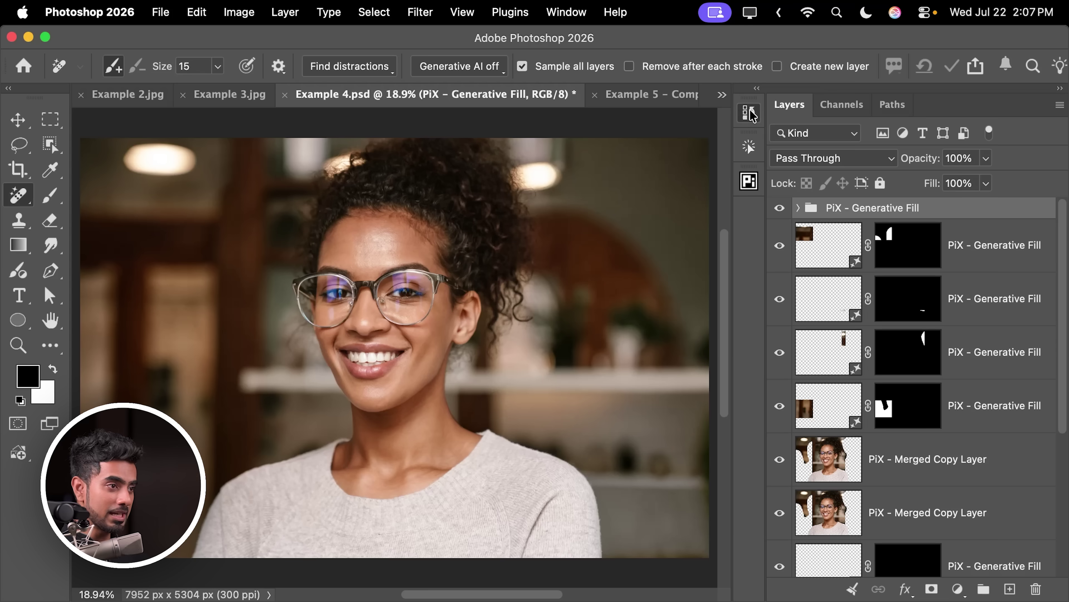
Open the document history beside the image and compare the original Example 4.psd snapshot with Snapshot 1.
click(749, 112)
drag(661, 105, 880, 118)
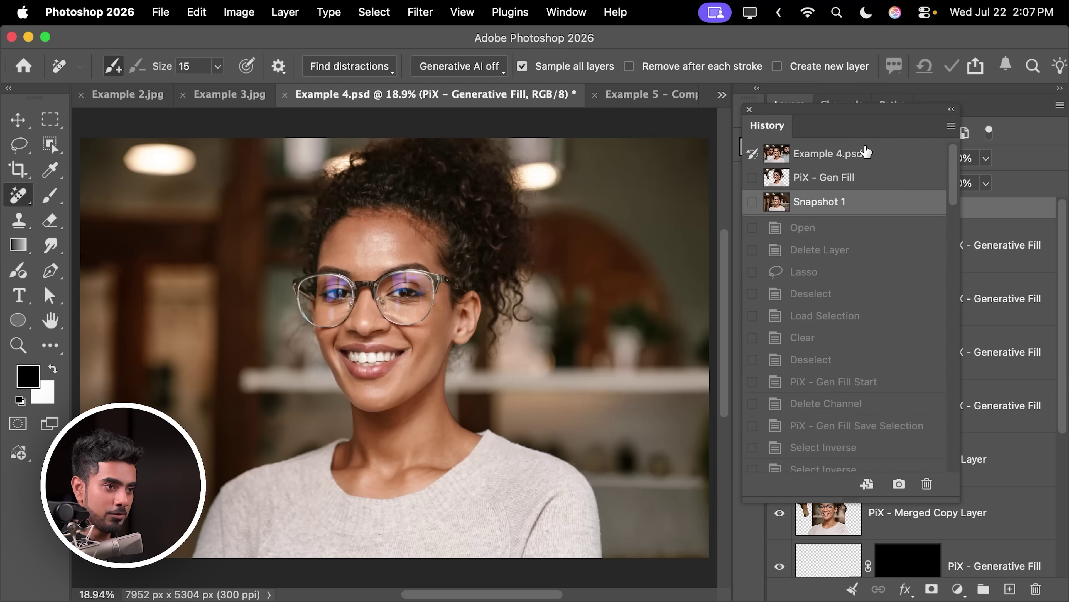
click(871, 156)
click(854, 202)
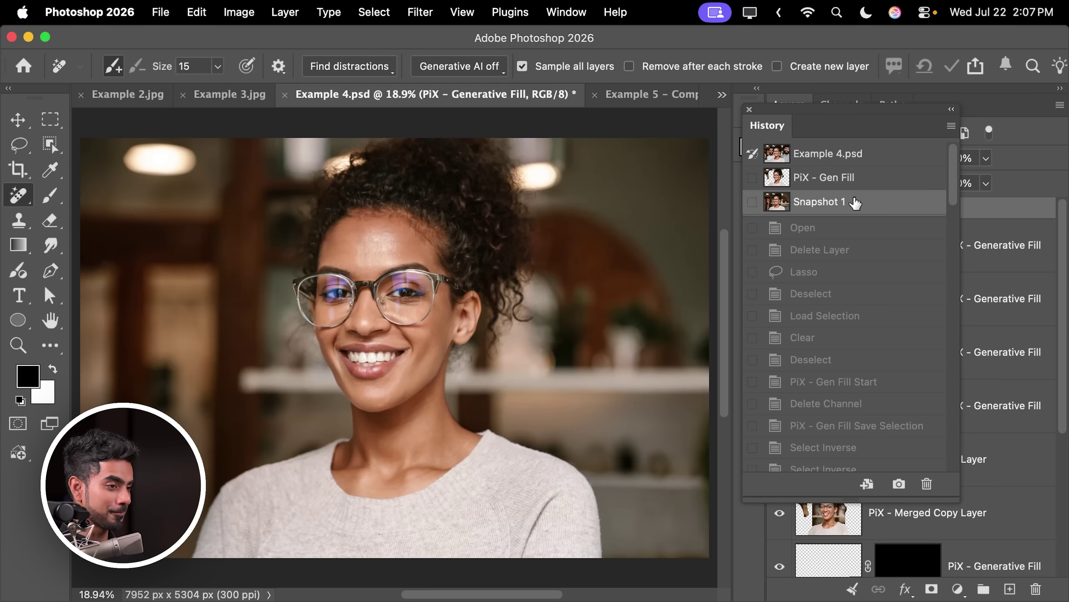